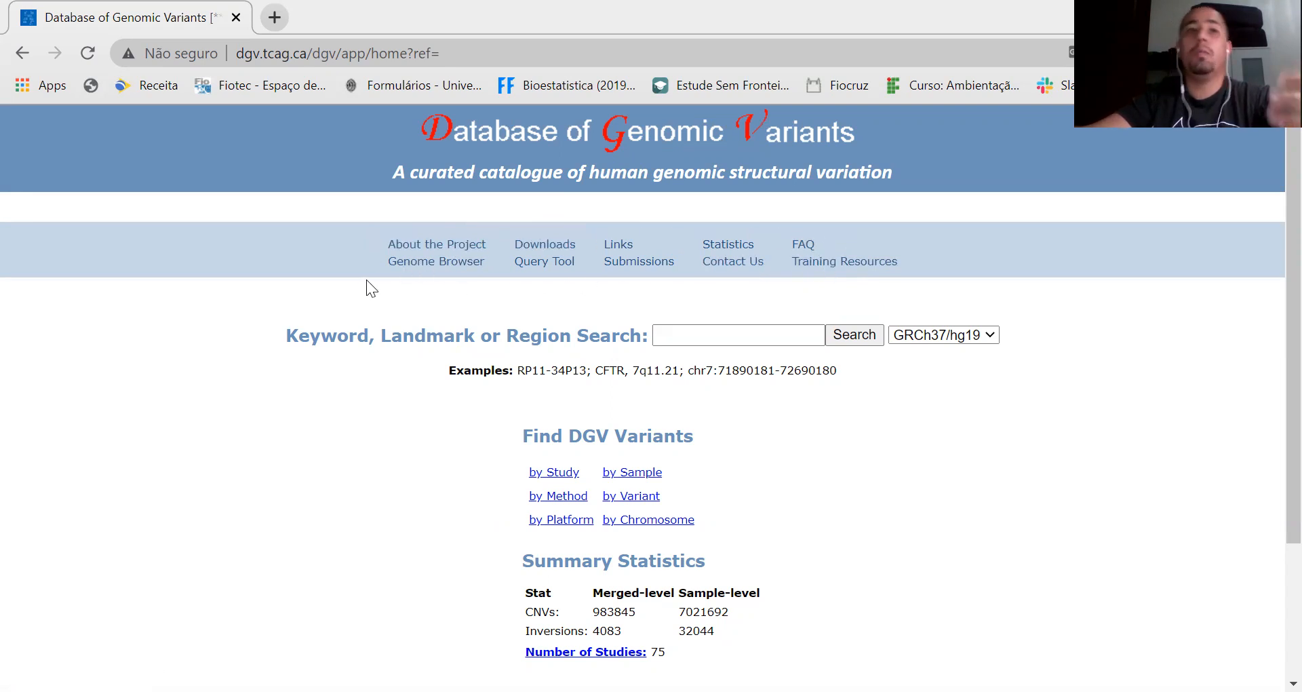
Step: Open the About the Project page and check the PubMed article it asks users to cite for the database
click(415, 246)
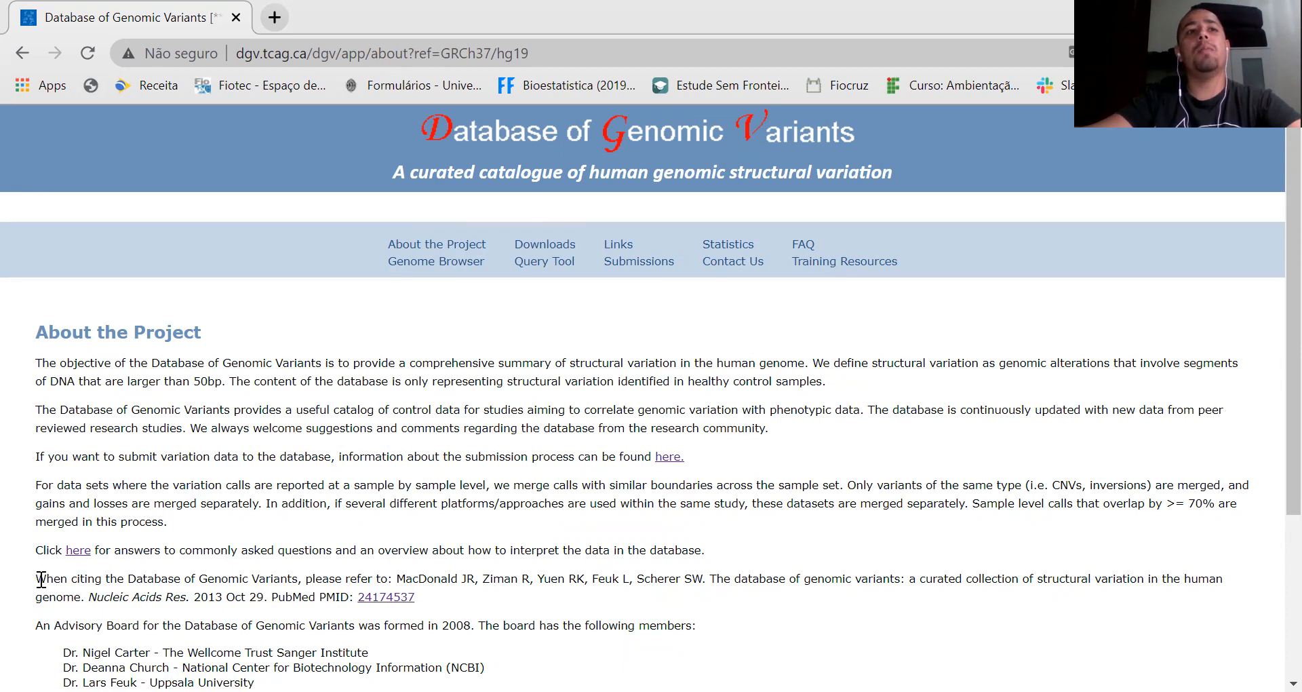
drag(37, 582, 419, 599)
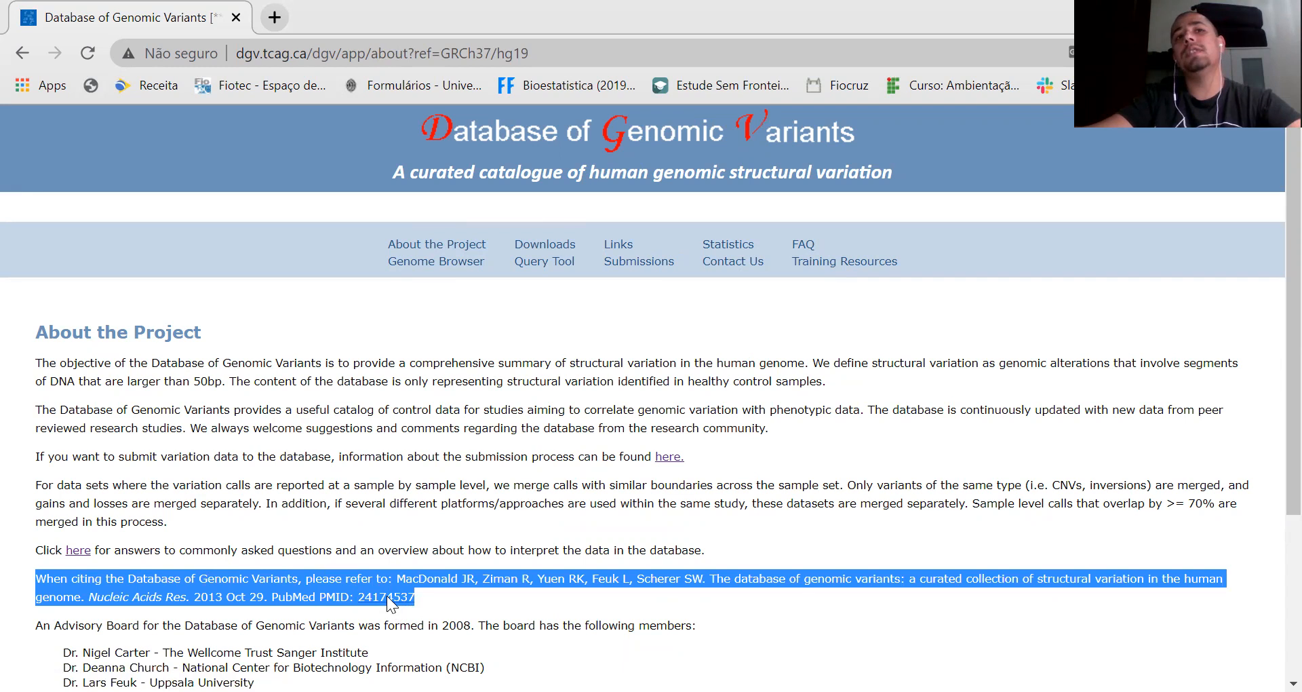
click(386, 599)
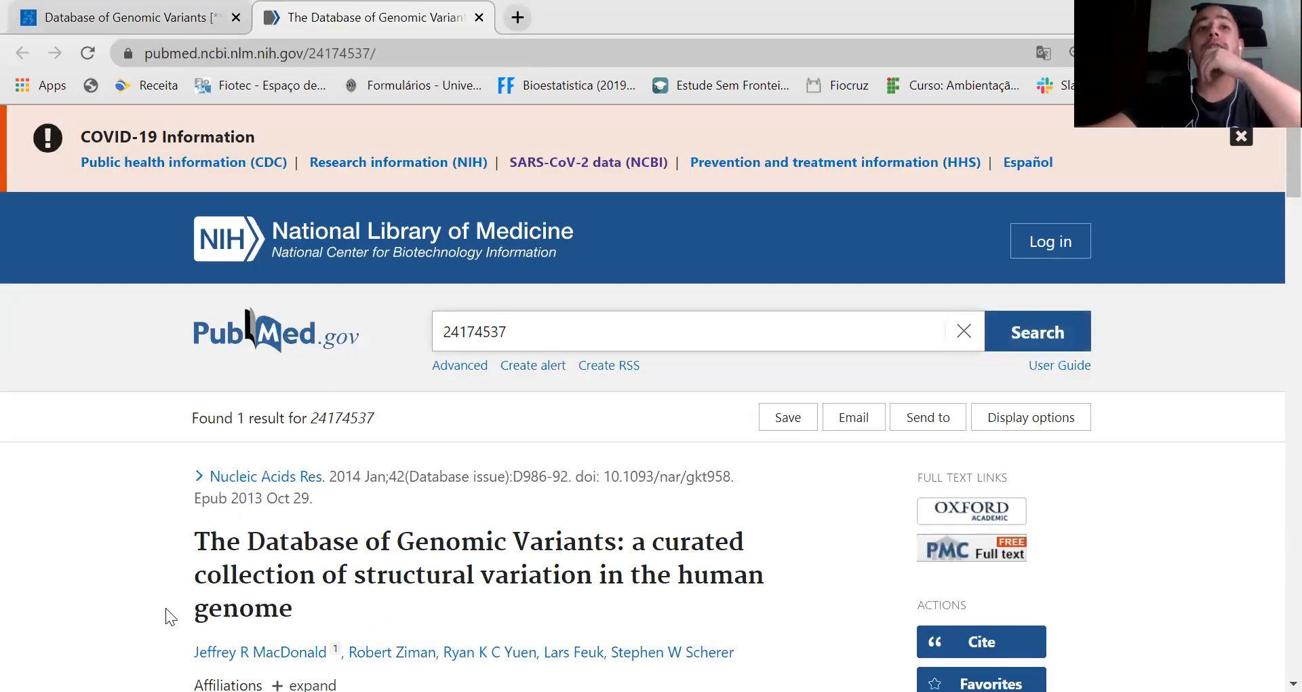
scroll(180, 570, down, 3)
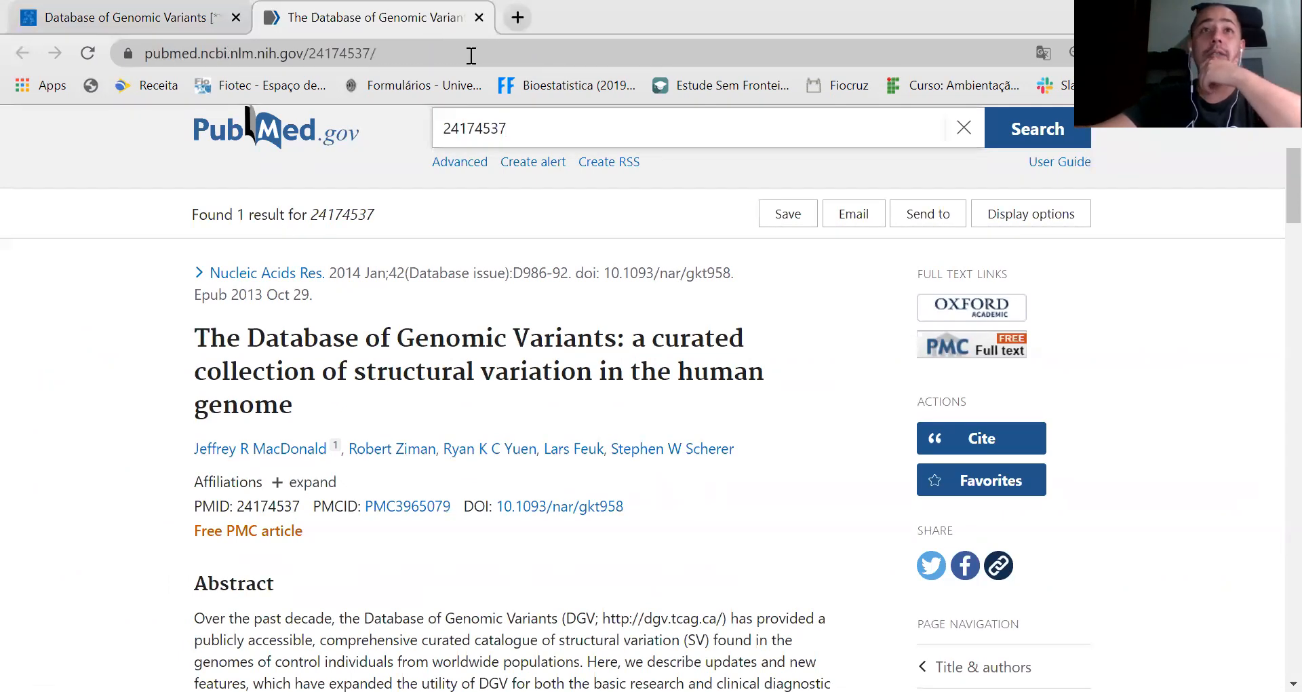
click(186, 9)
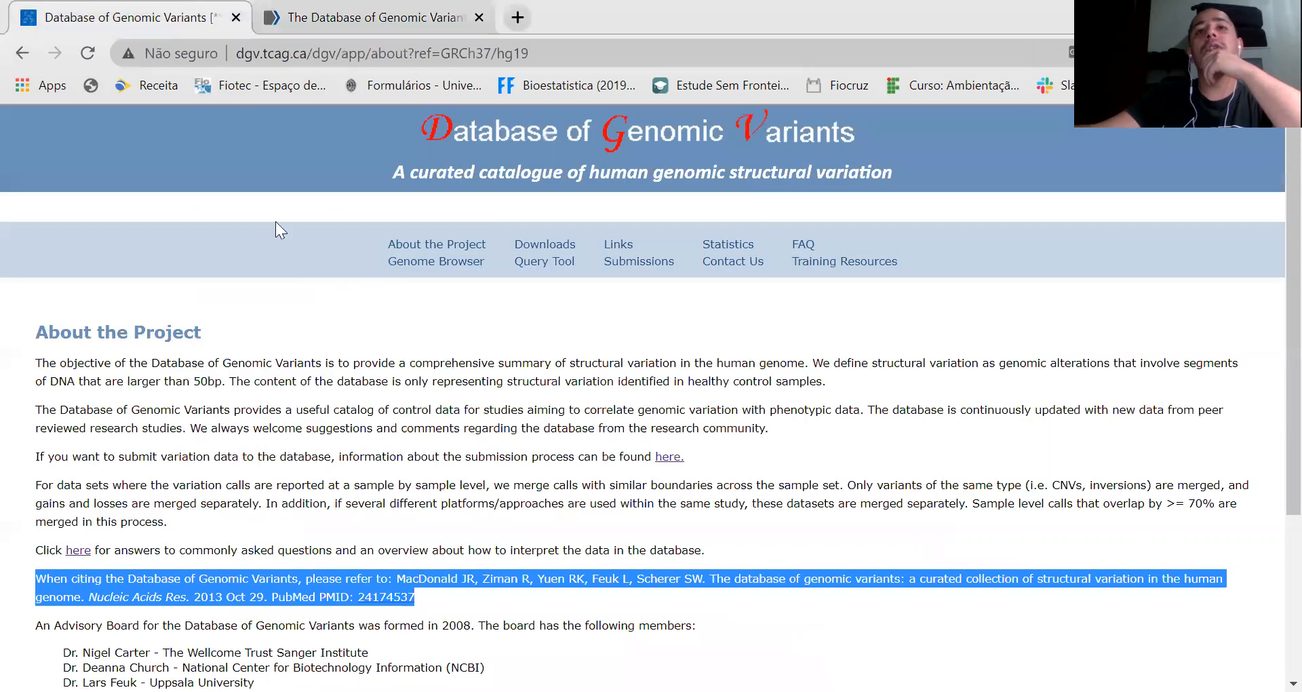
click(691, 333)
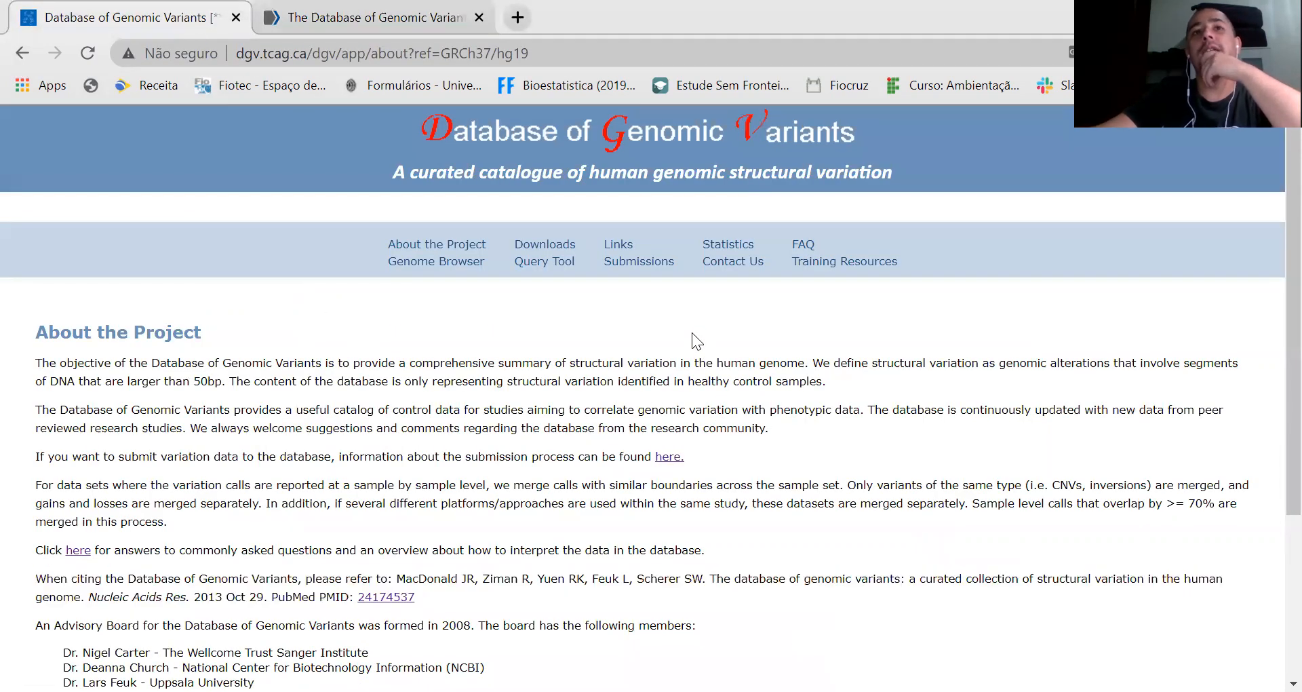
Step: View the Data Submission page and examine the statistics graphs for content growth, CNV size distribution and number of studies by year
click(632, 273)
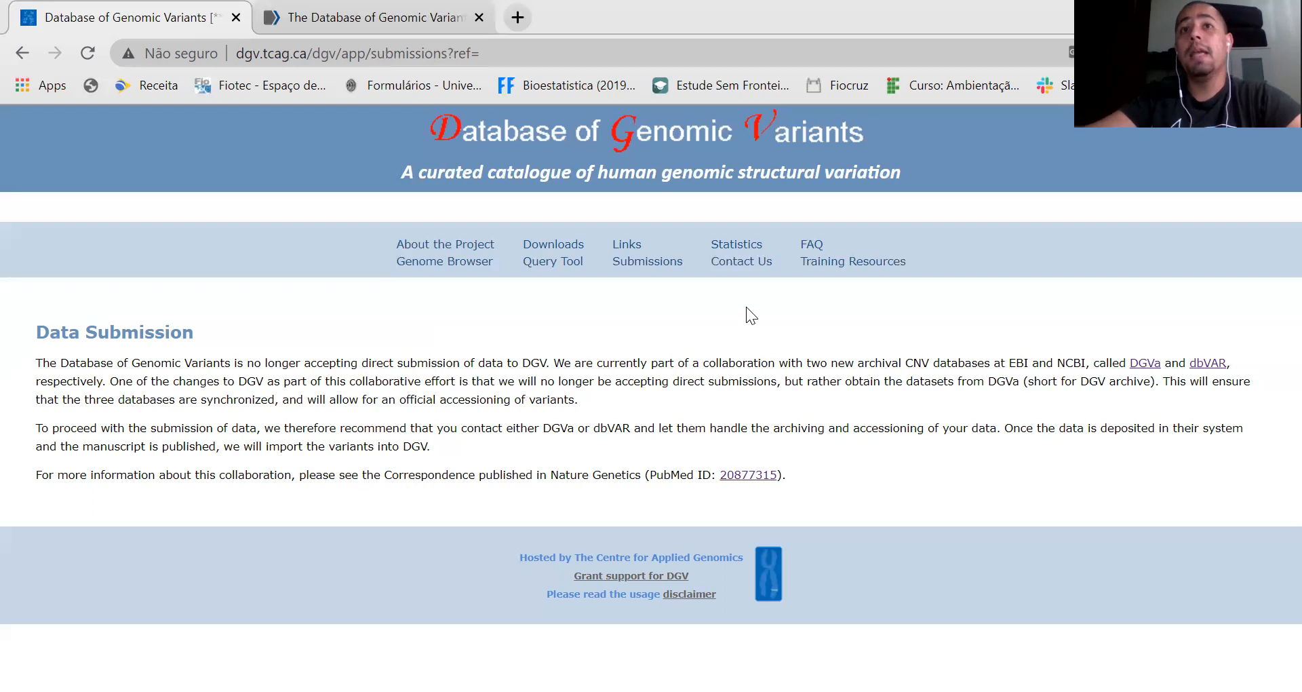
click(737, 248)
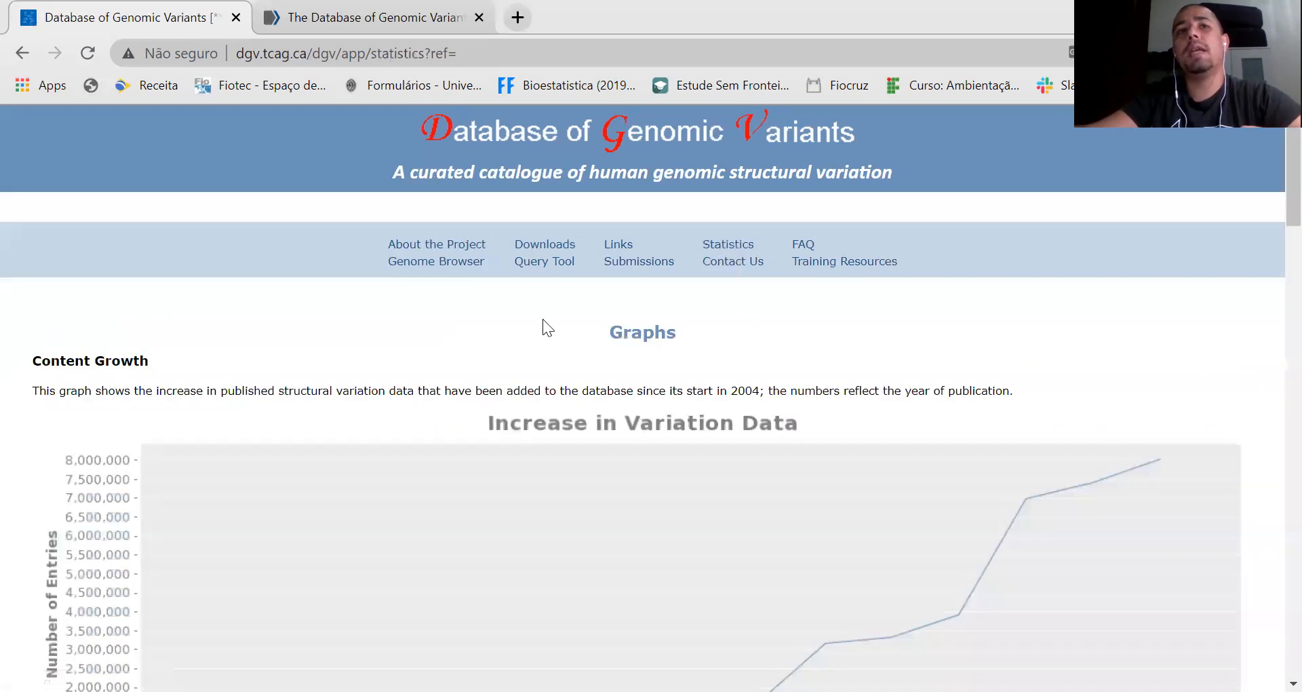
scroll(391, 427, down, 1)
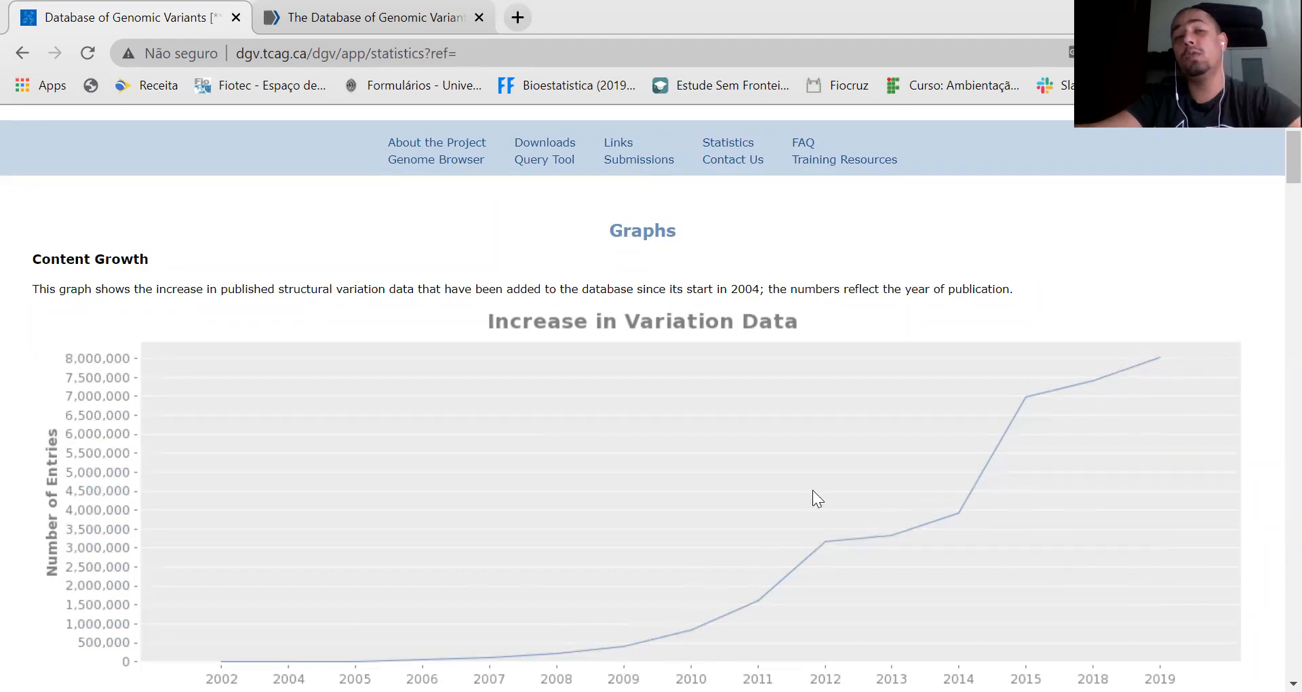
scroll(544, 614, down, 4)
scroll(543, 614, down, 3)
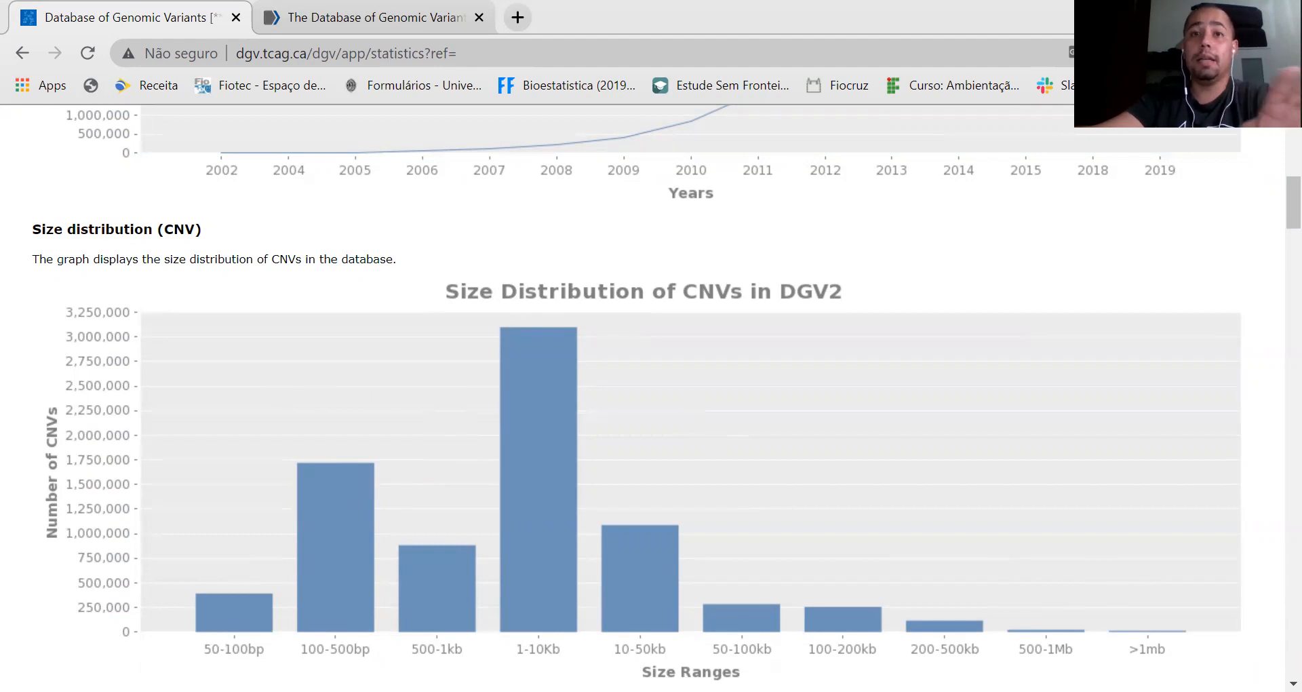
scroll(651, 400, down, 6)
scroll(651, 400, down, 2)
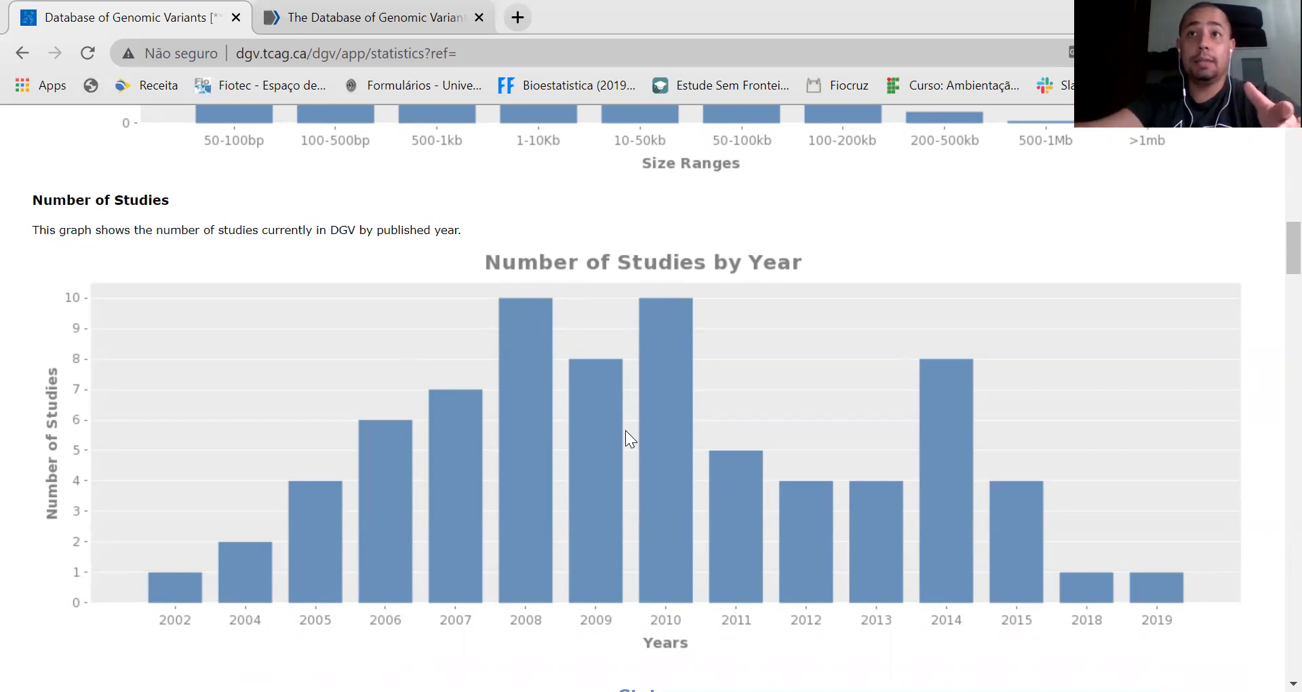
scroll(625, 430, up, 15)
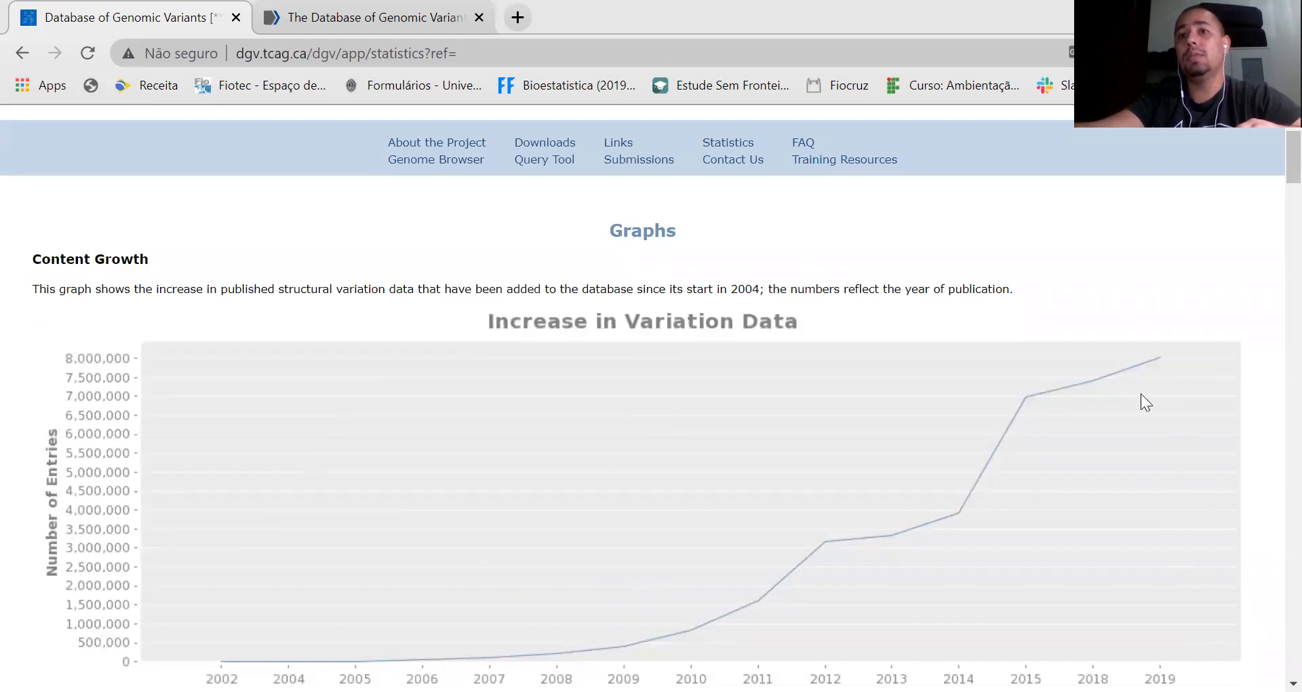
Step: Look through the Summary of Filtered Variants table on the Statistics page, including the studies and reasons for filtering
scroll(979, 519, down, 20)
scroll(980, 520, down, 14)
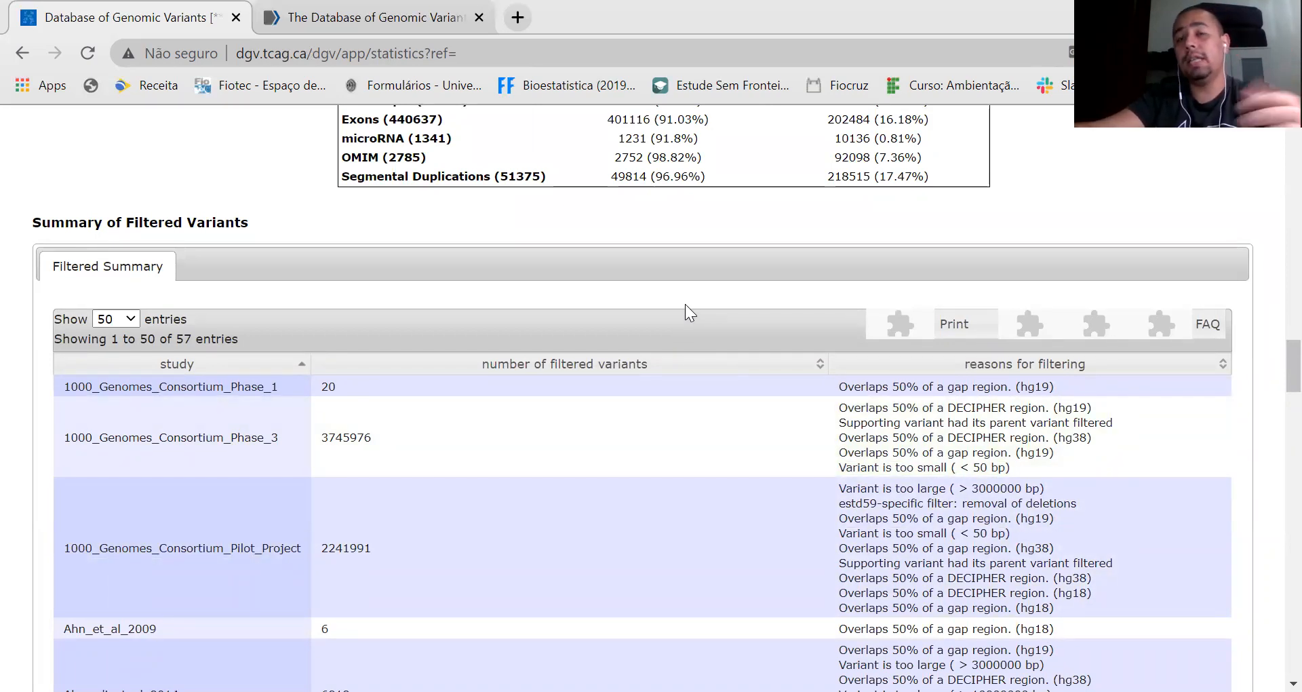
scroll(279, 374, down, 6)
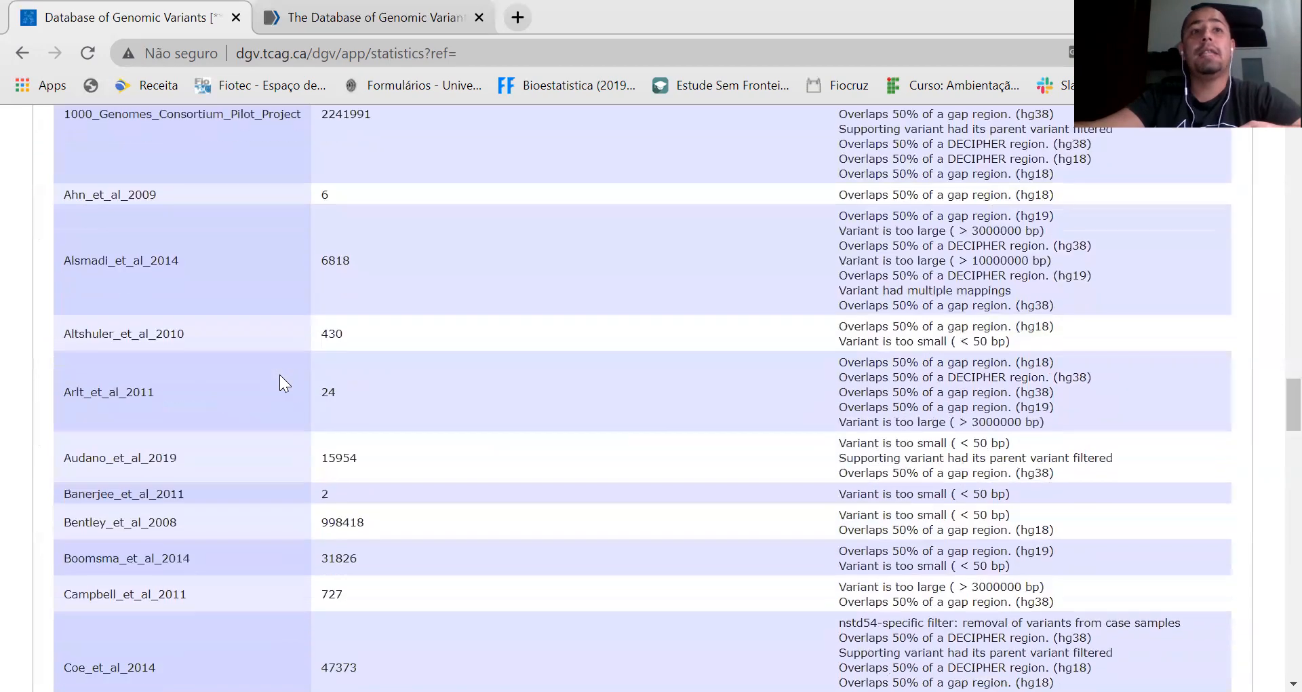
scroll(281, 394, down, 20)
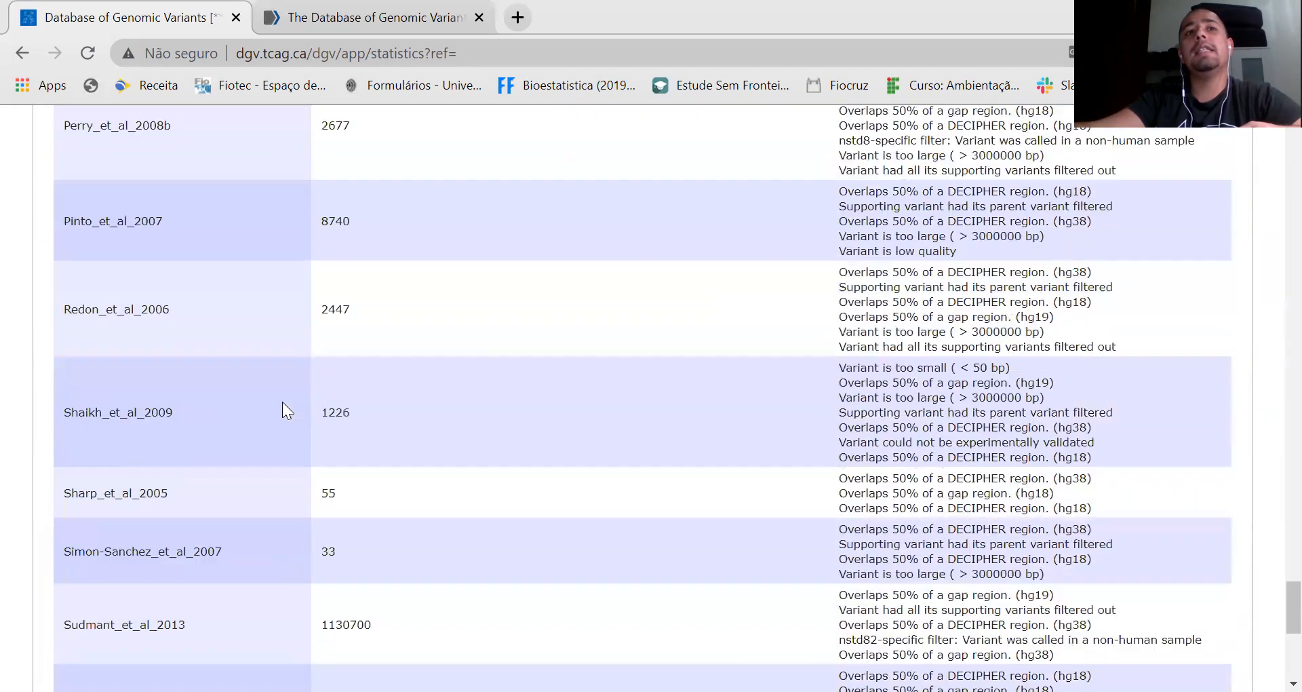
scroll(282, 410, down, 7)
scroll(271, 464, up, 20)
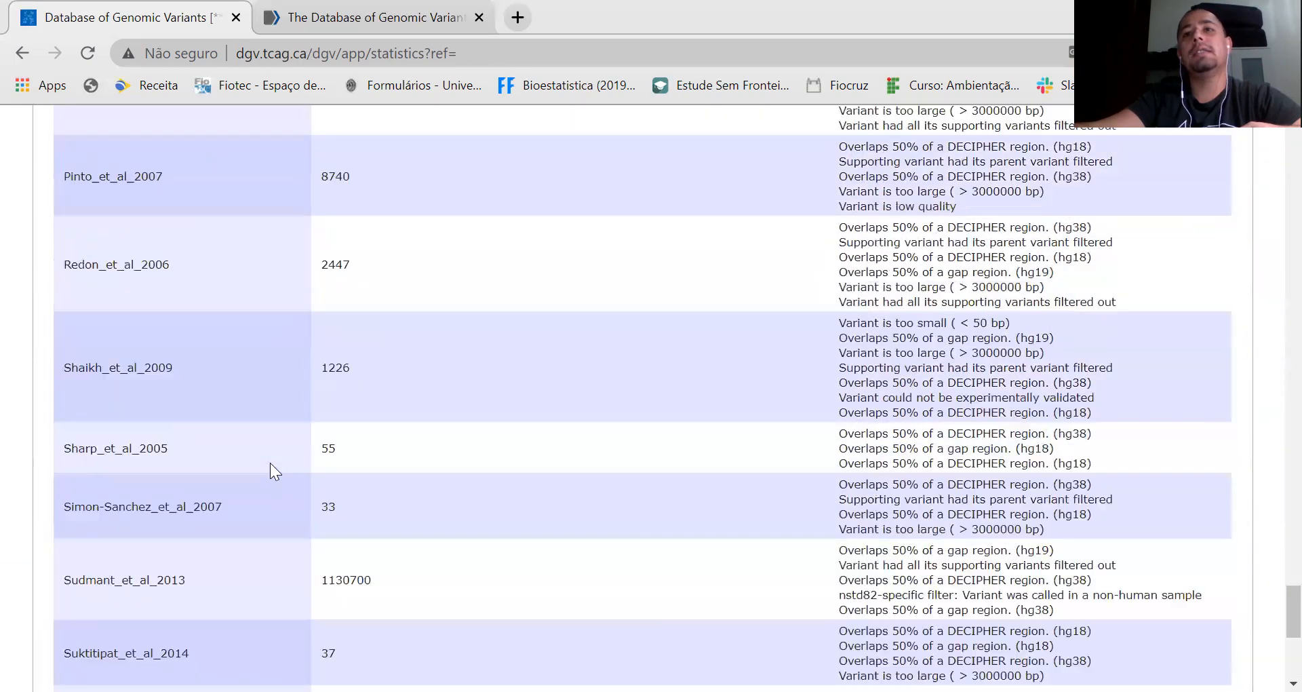
scroll(270, 467, up, 20)
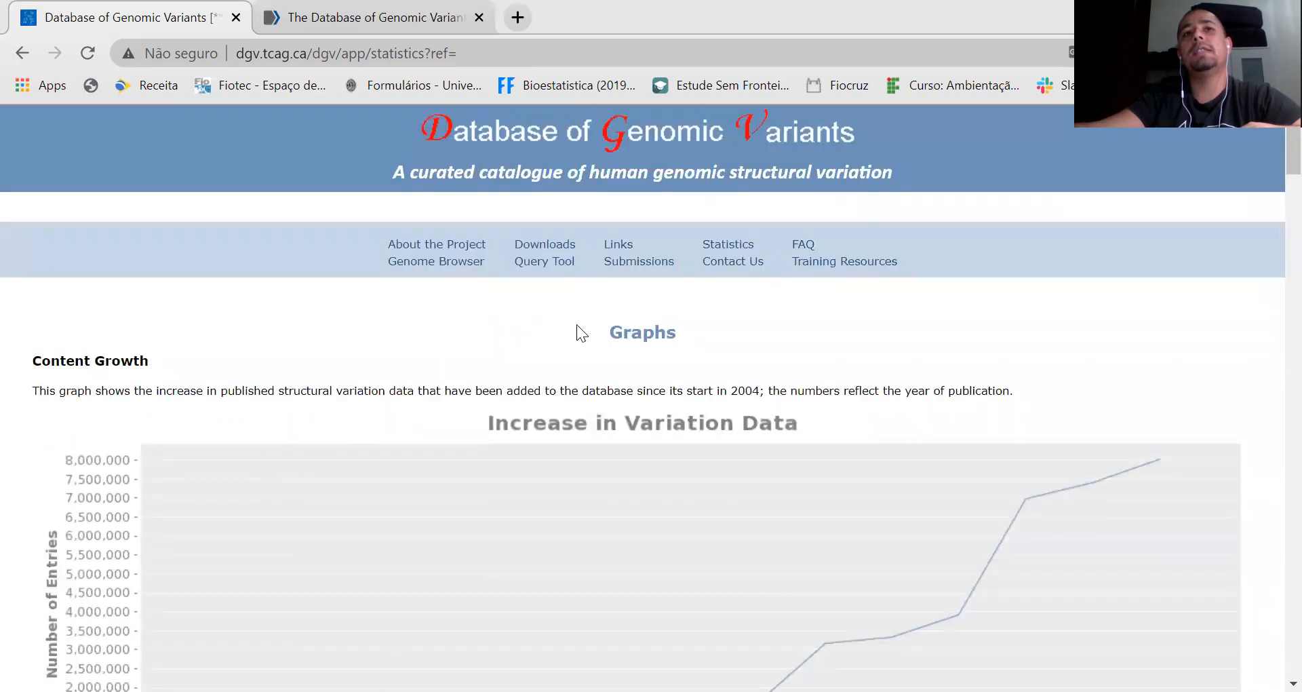
Step: Open the Links page and look over the list of related genomic variation databases
click(624, 246)
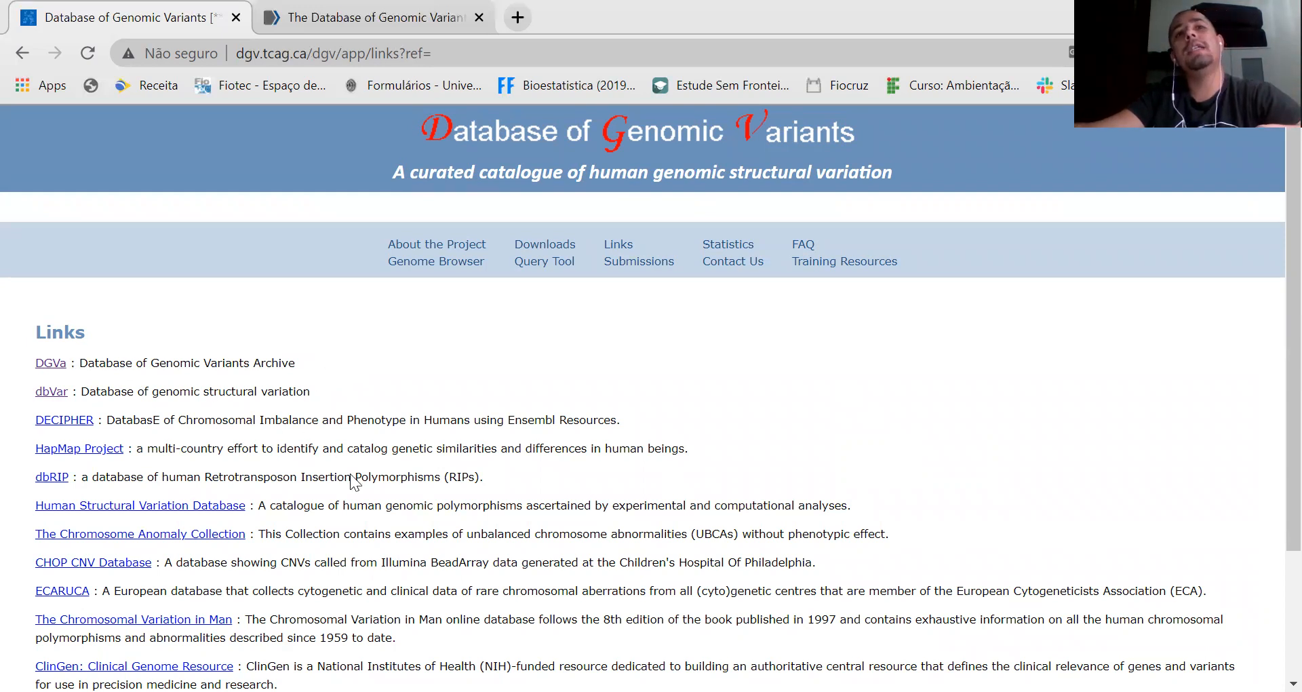
scroll(261, 390, down, 3)
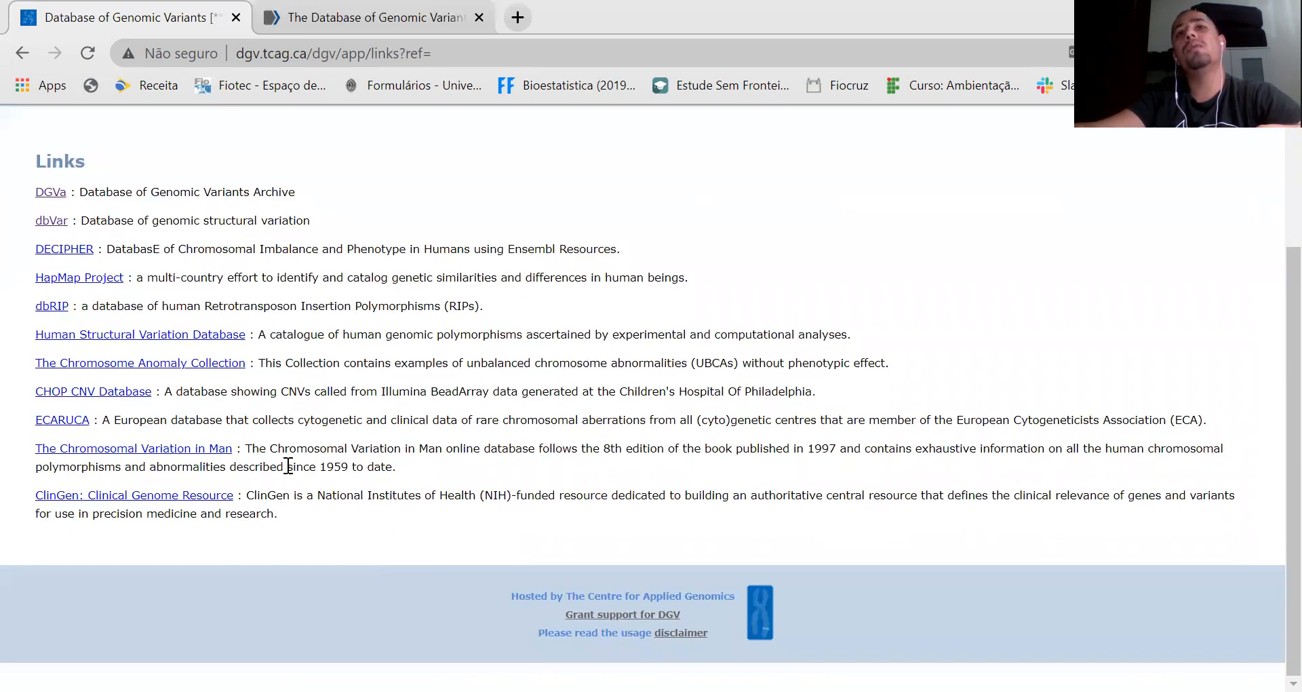
scroll(505, 407, up, 3)
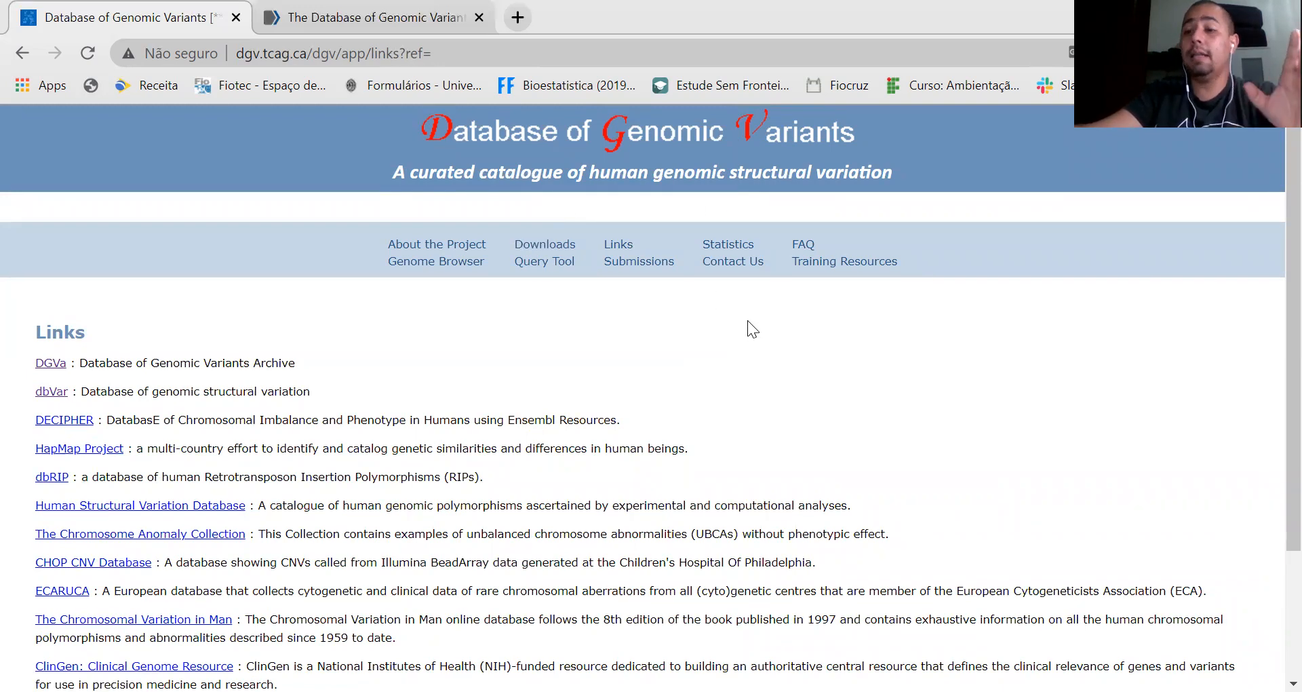
Step: Read the FAQ answer on comparing DGV data to a patient cohort and view its linked publication on diagnostic interpretation of array data
click(803, 246)
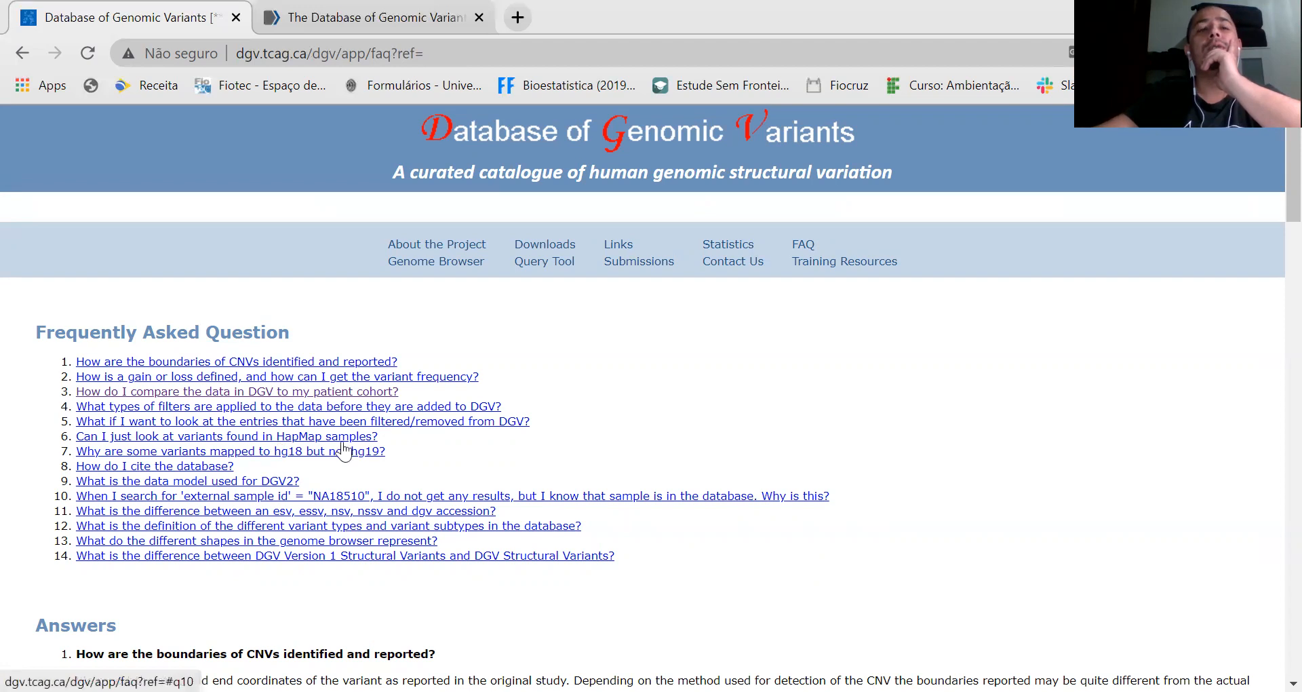
click(335, 397)
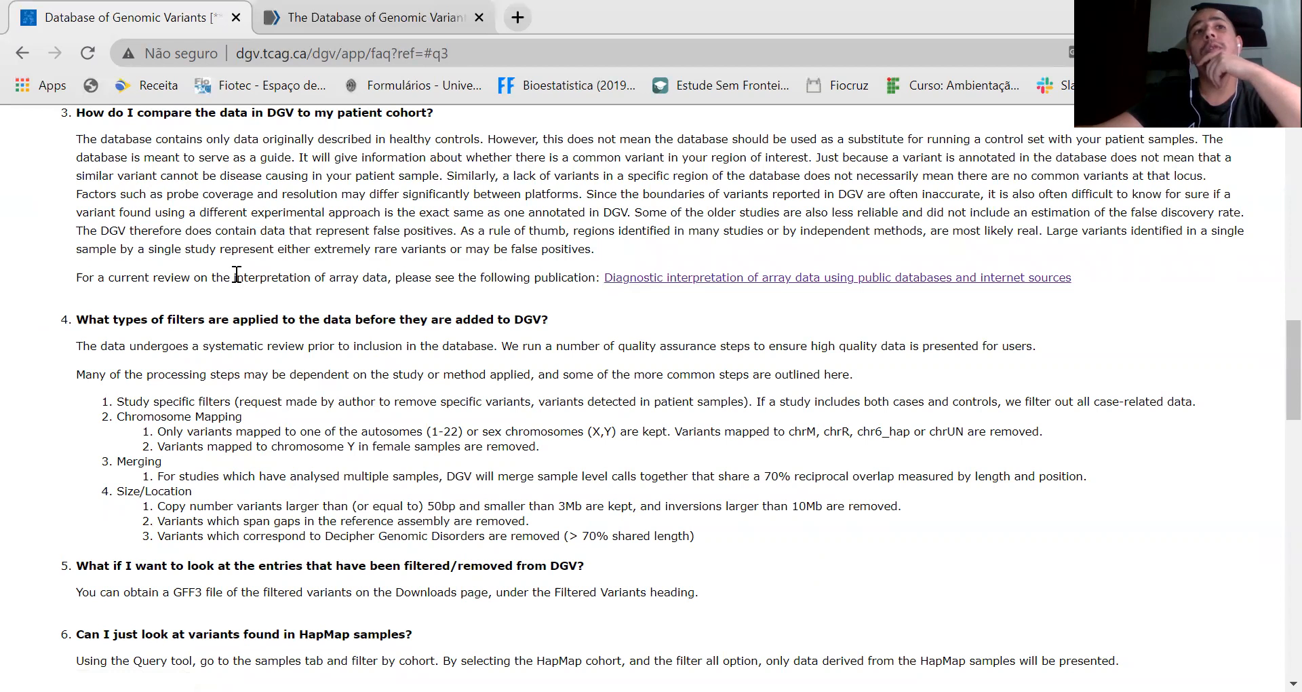
click(661, 283)
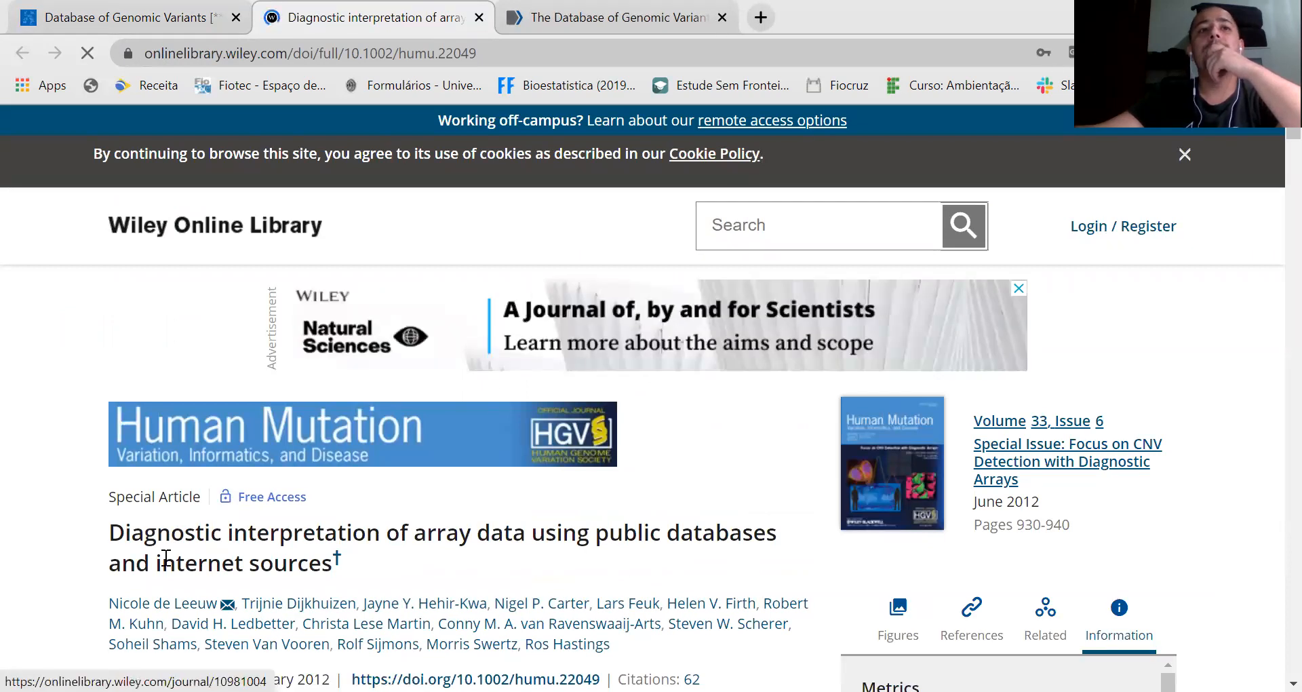
scroll(138, 558, down, 3)
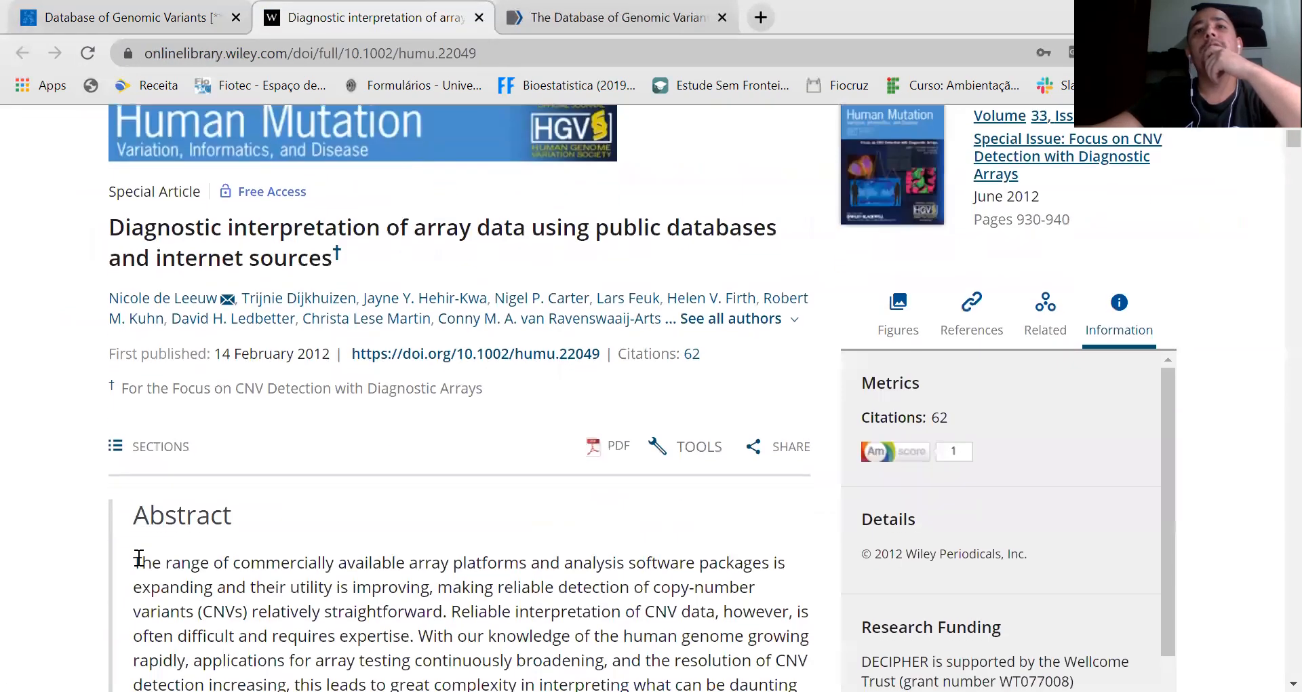
scroll(138, 557, up, 1)
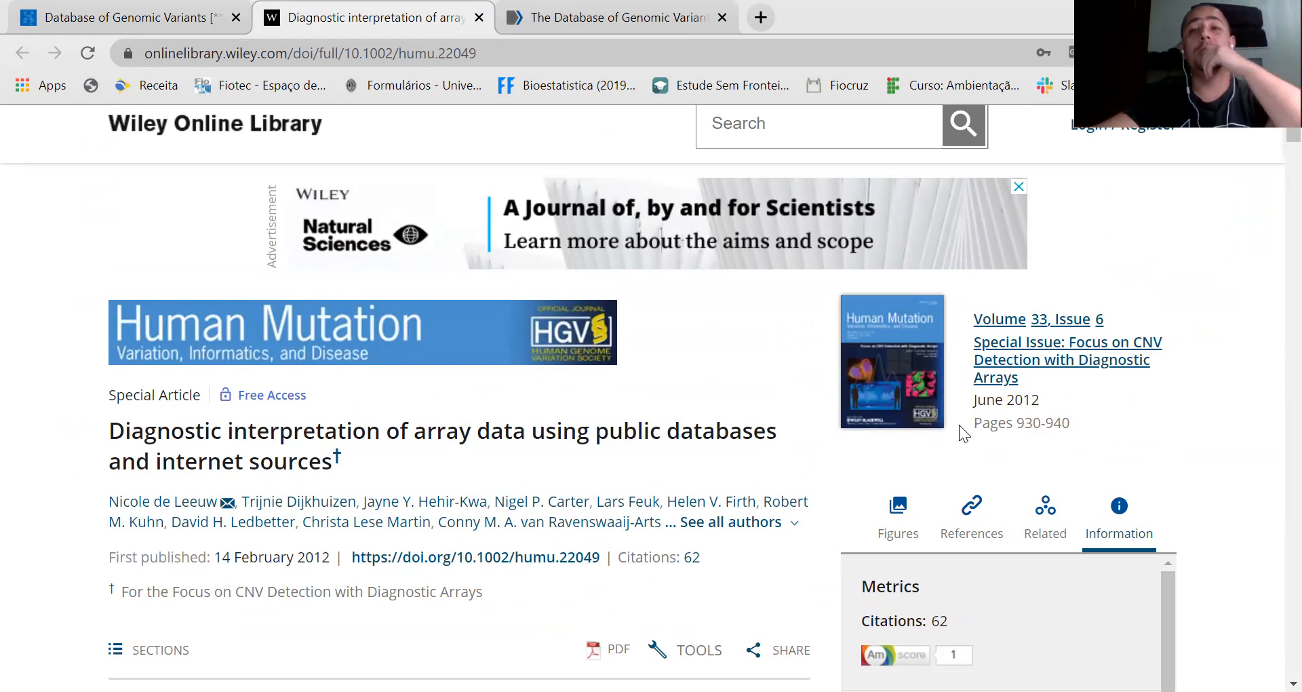
click(99, 18)
scroll(219, 264, up, 20)
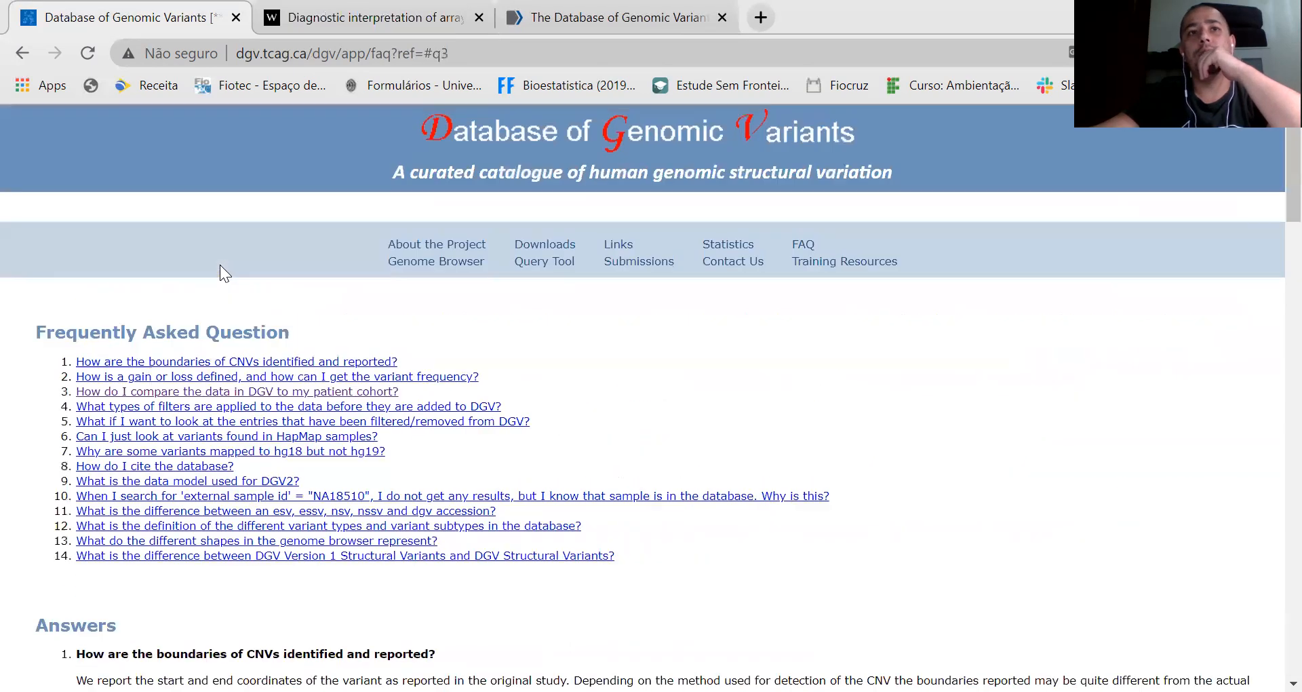
Step: Open the Downloads page and look through its download tables and the Study Summary of included studies
click(552, 250)
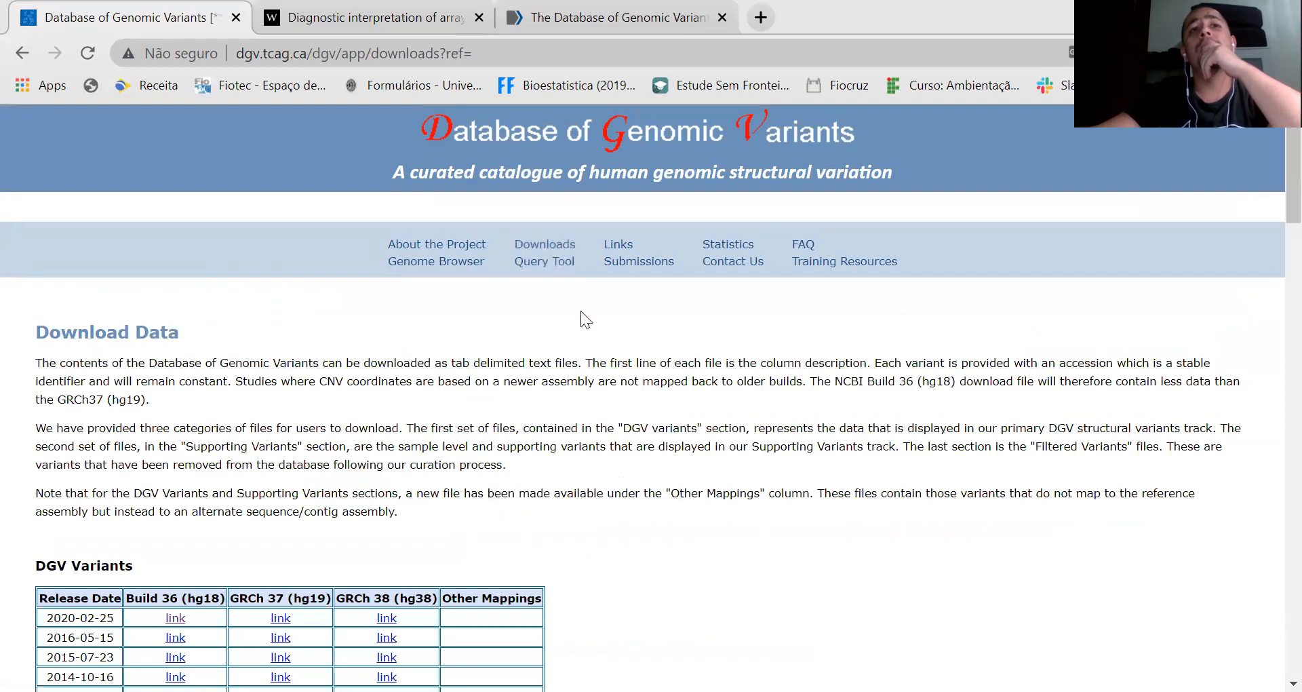
scroll(776, 445, down, 5)
scroll(777, 445, down, 10)
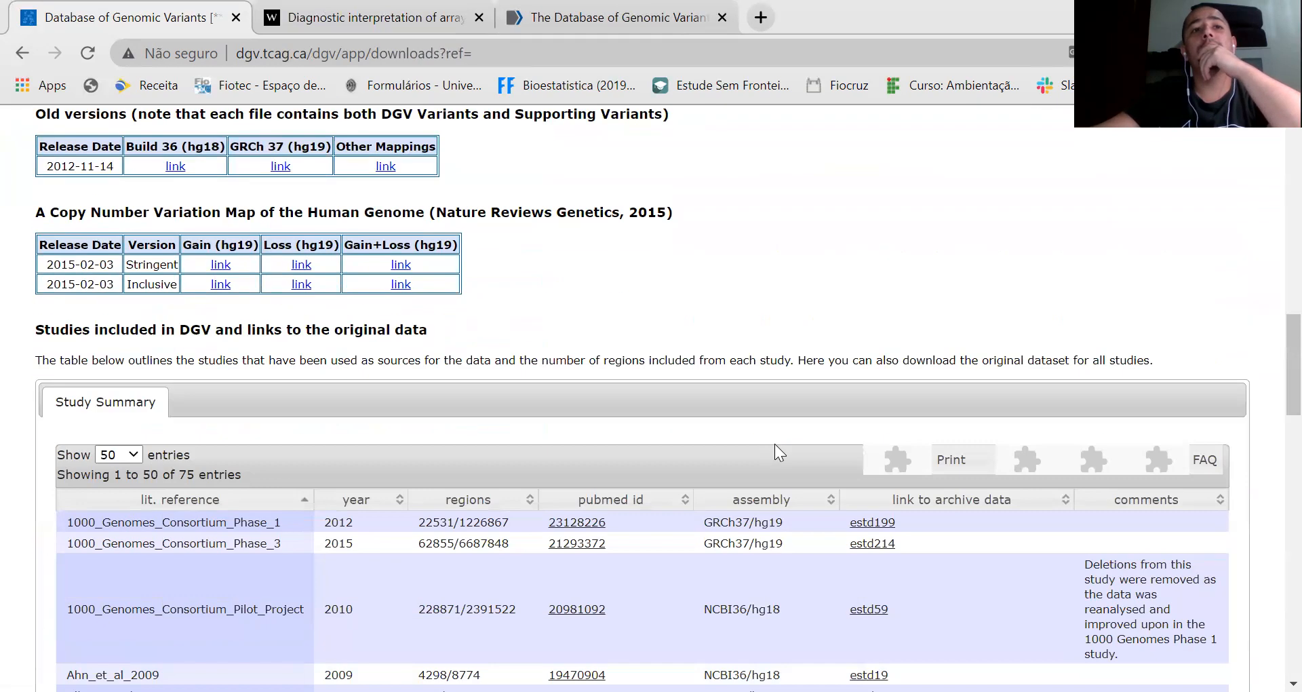
scroll(613, 423, down, 1)
scroll(613, 423, down, 18)
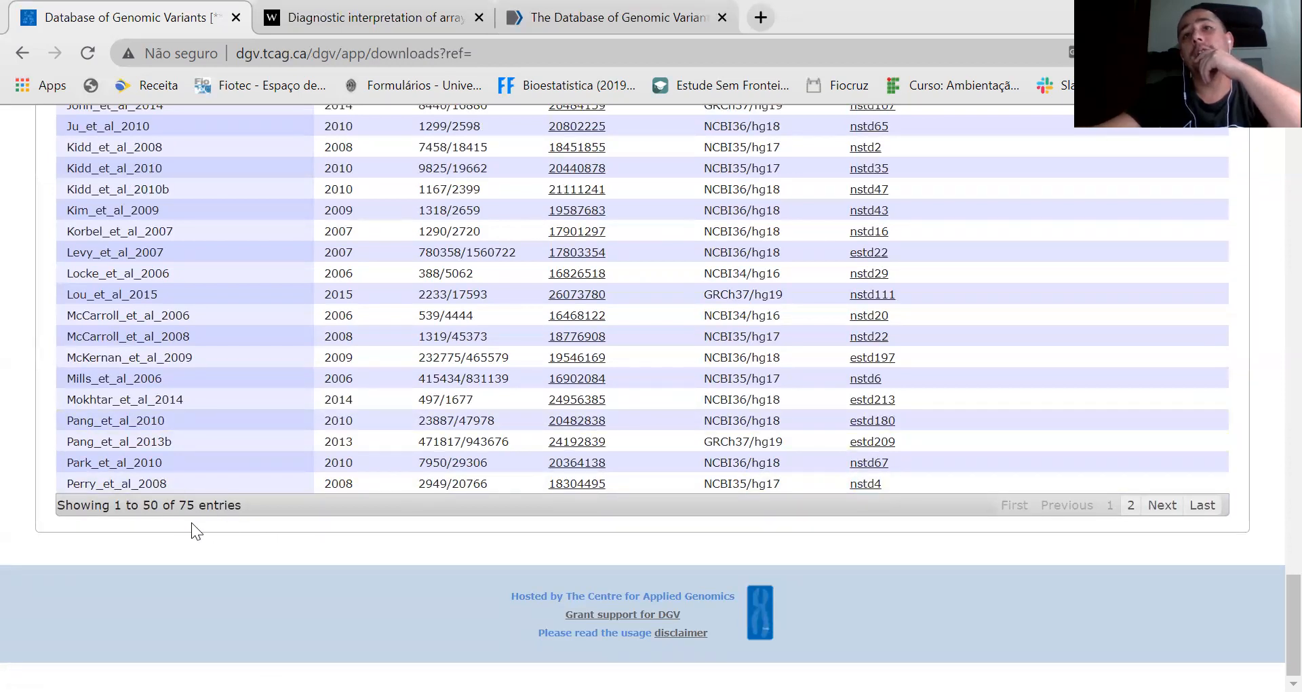
Step: View the PubMed record of the 1000_Genomes_Consortium_Phase_1 study from the Study Summary, and return to the Downloads page
scroll(405, 483, up, 20)
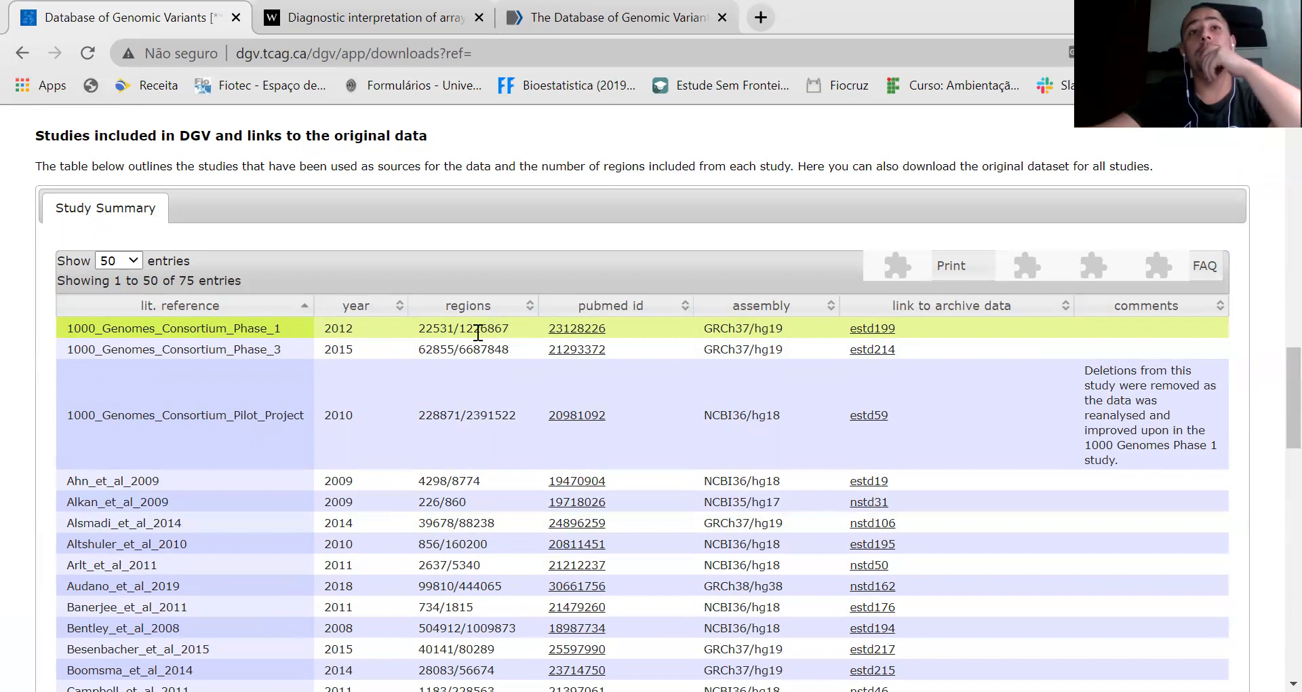
click(577, 328)
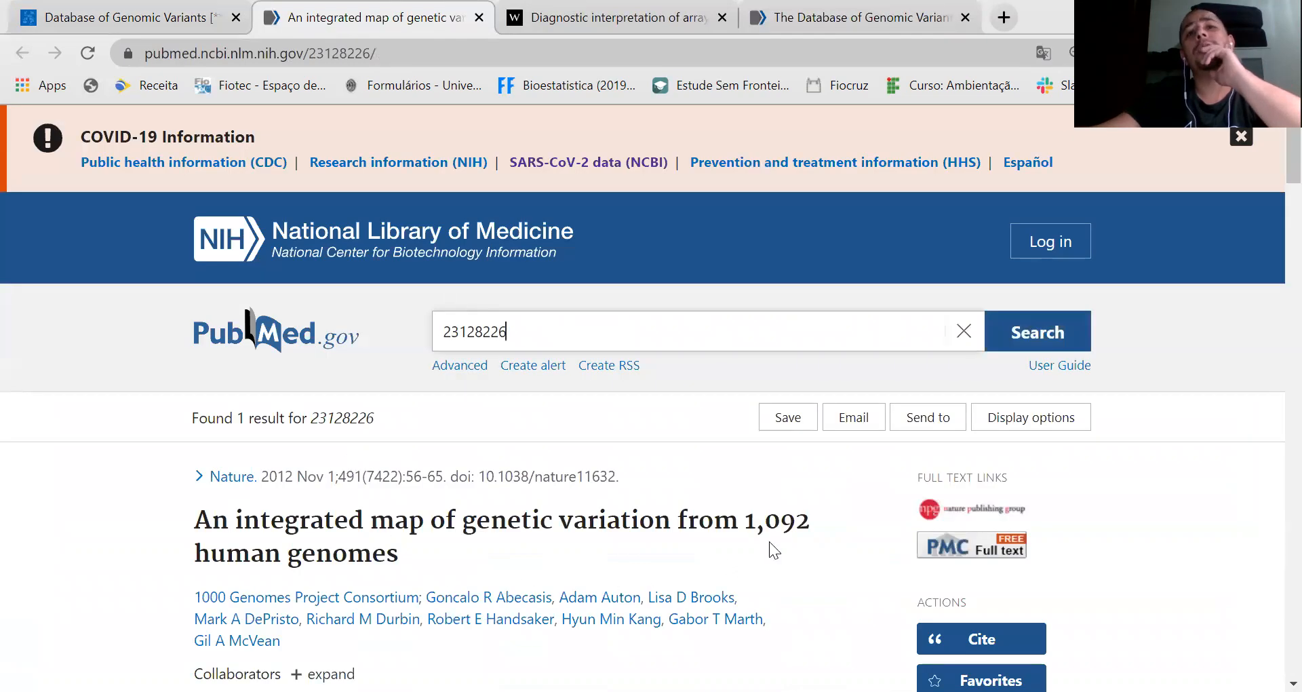
click(149, 26)
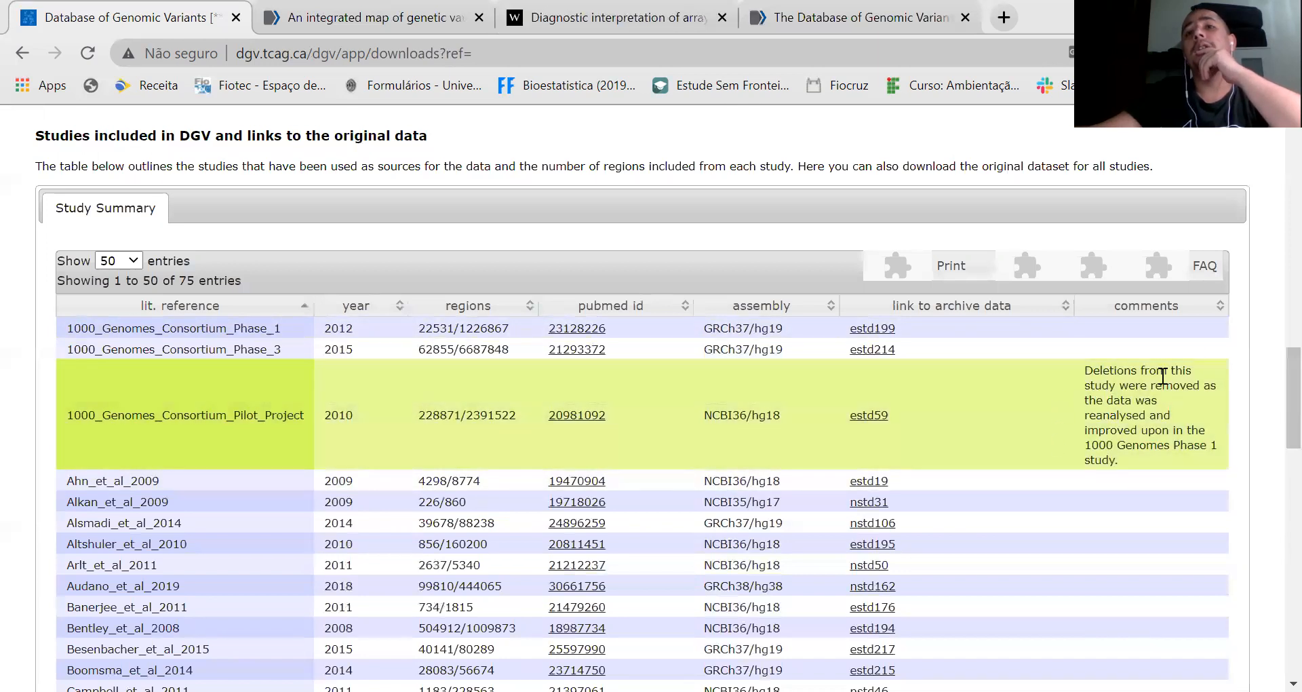
Step: Look over the supporting, filtered and gold standard variant download tables, and reopen the FAQ page
scroll(558, 384, up, 10)
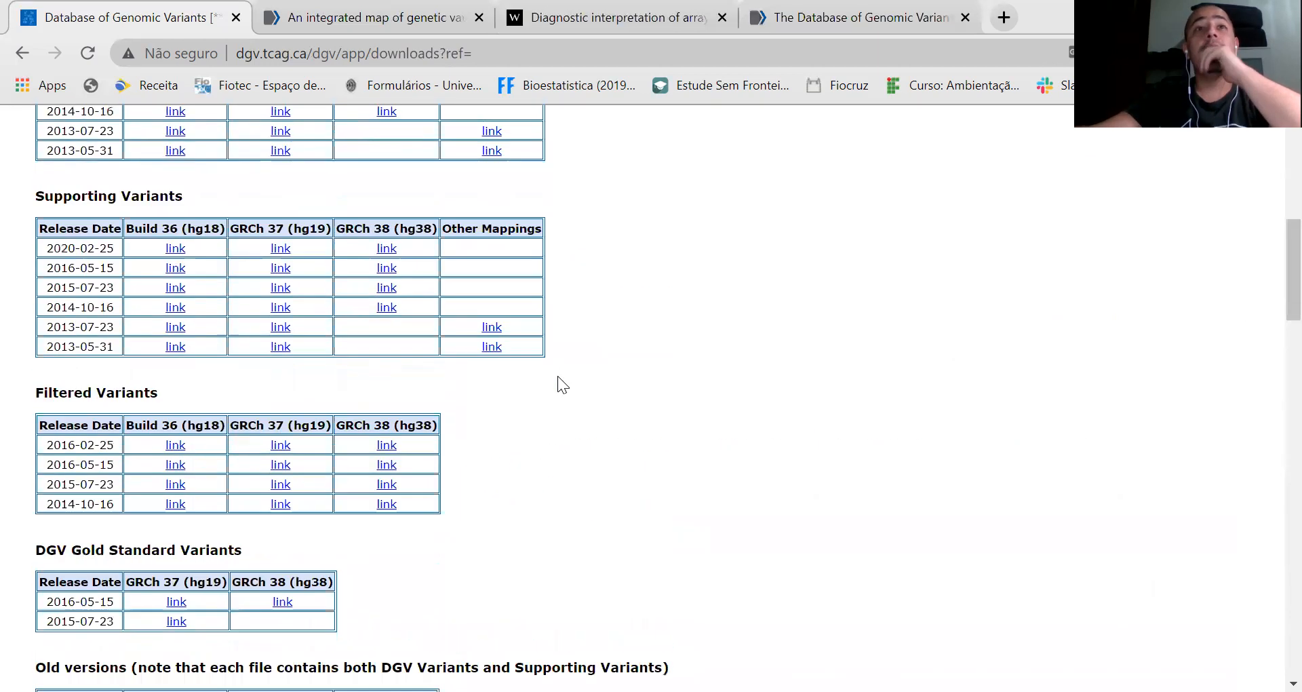
scroll(557, 376, up, 8)
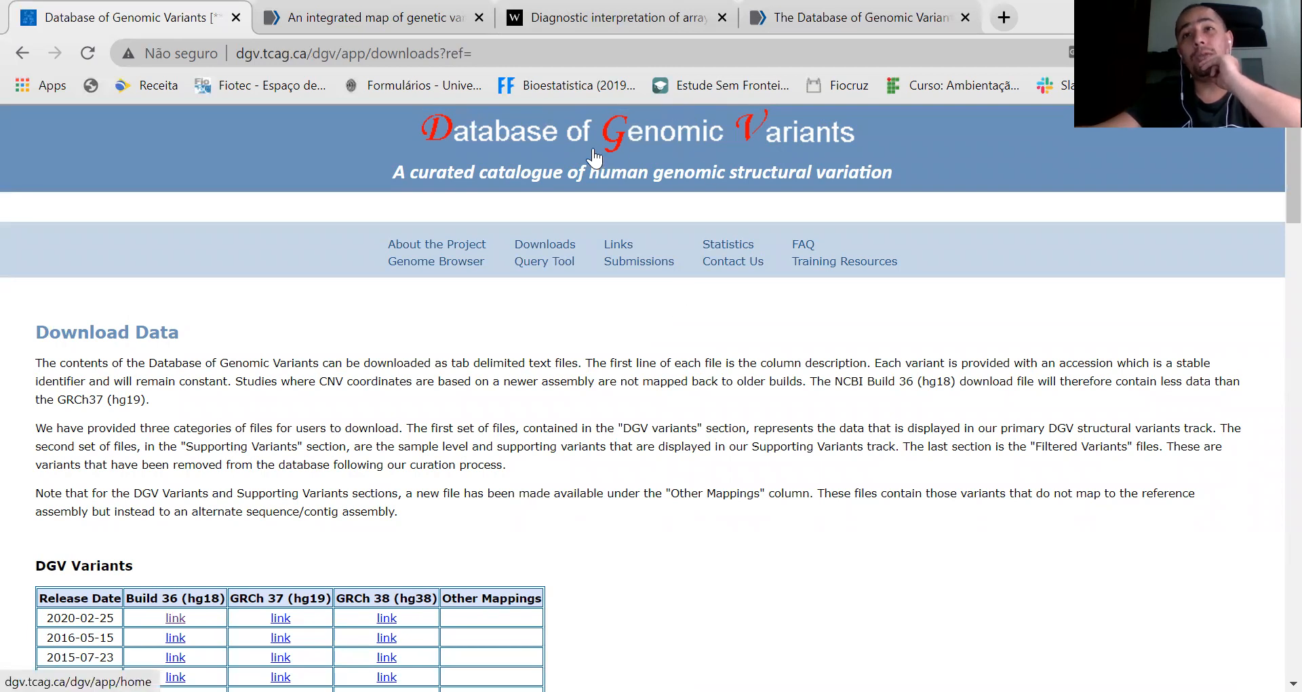
click(802, 248)
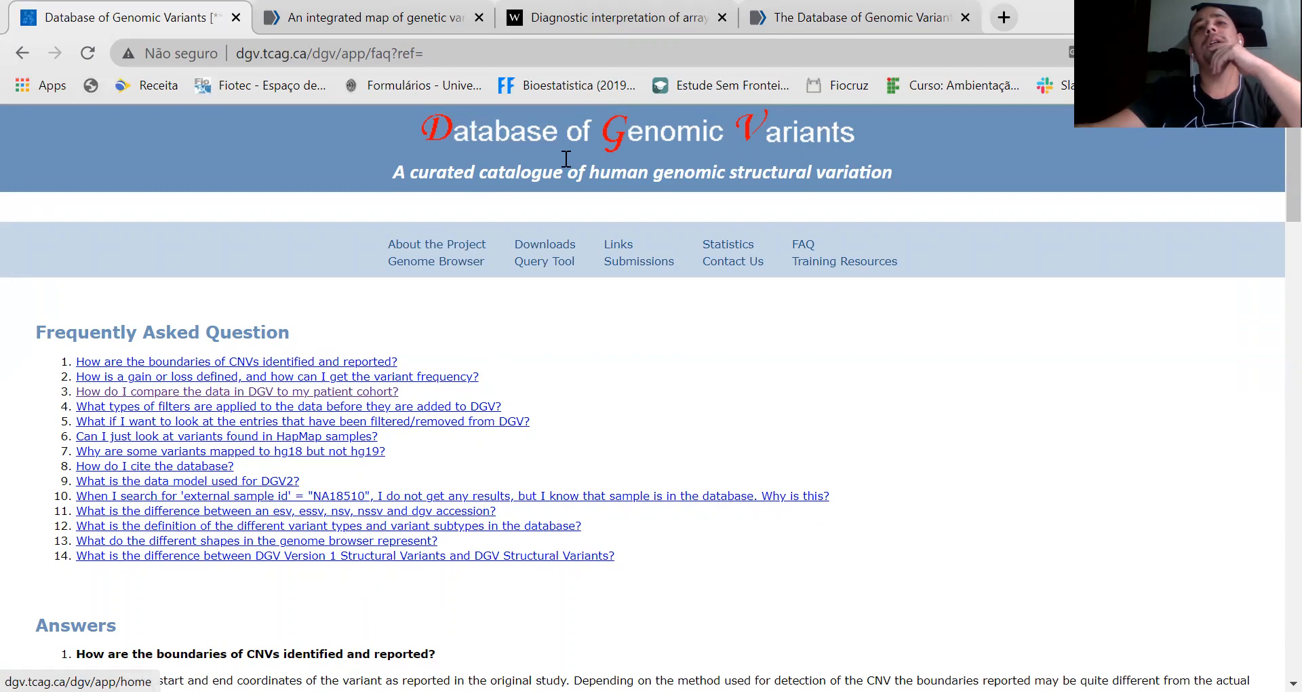
Step: Return to the database's home page and search for the gene CFTR in the GRCh37/hg19 assembly
click(631, 146)
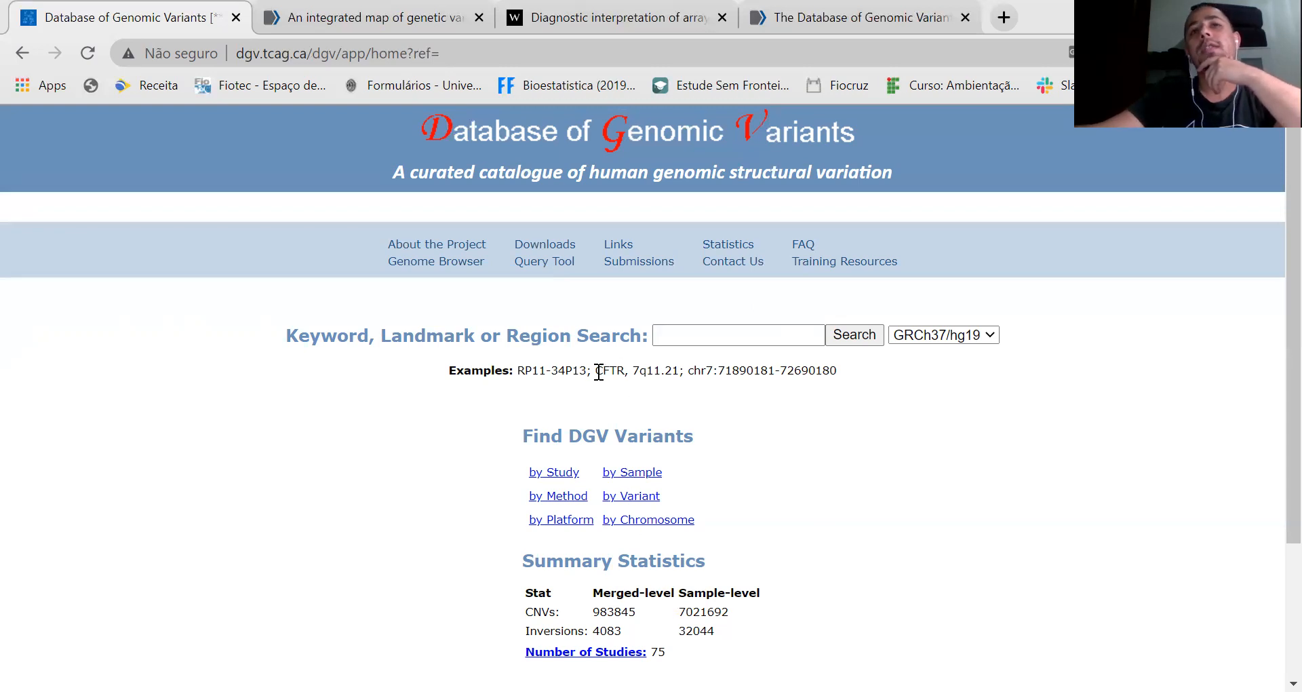
drag(595, 372, 625, 373)
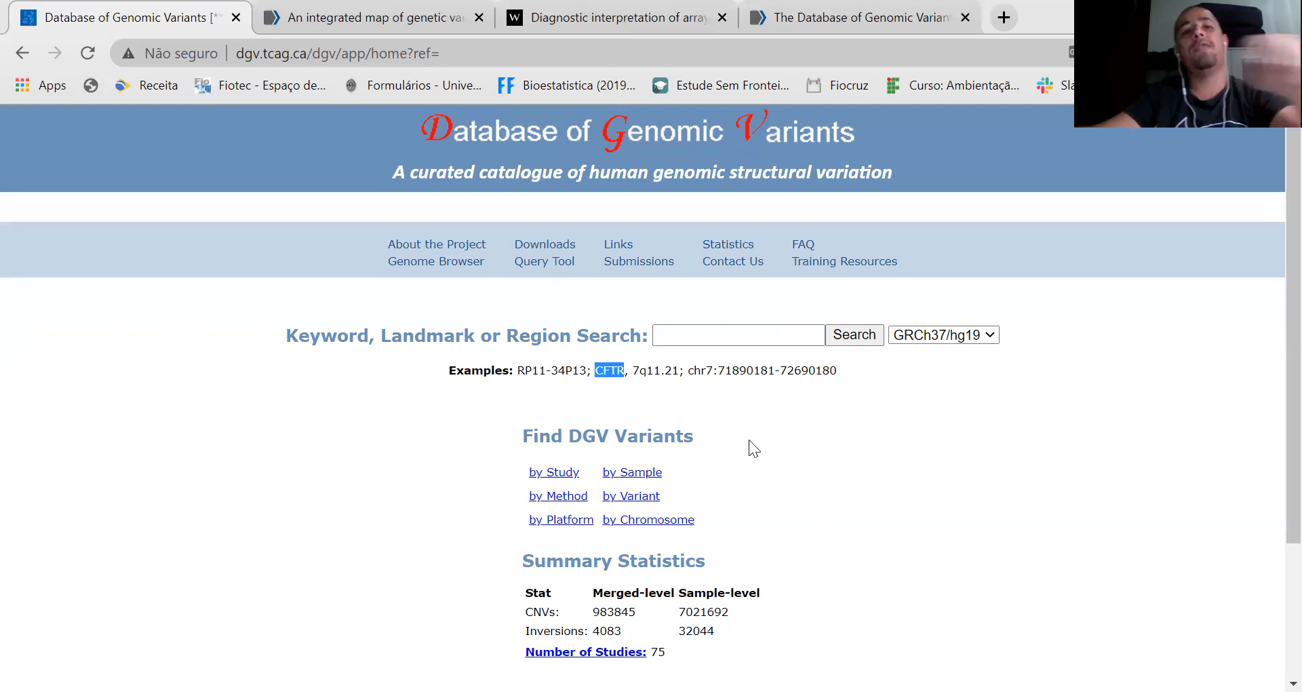
click(718, 335)
key(Down)
key(Down)
key(Return)
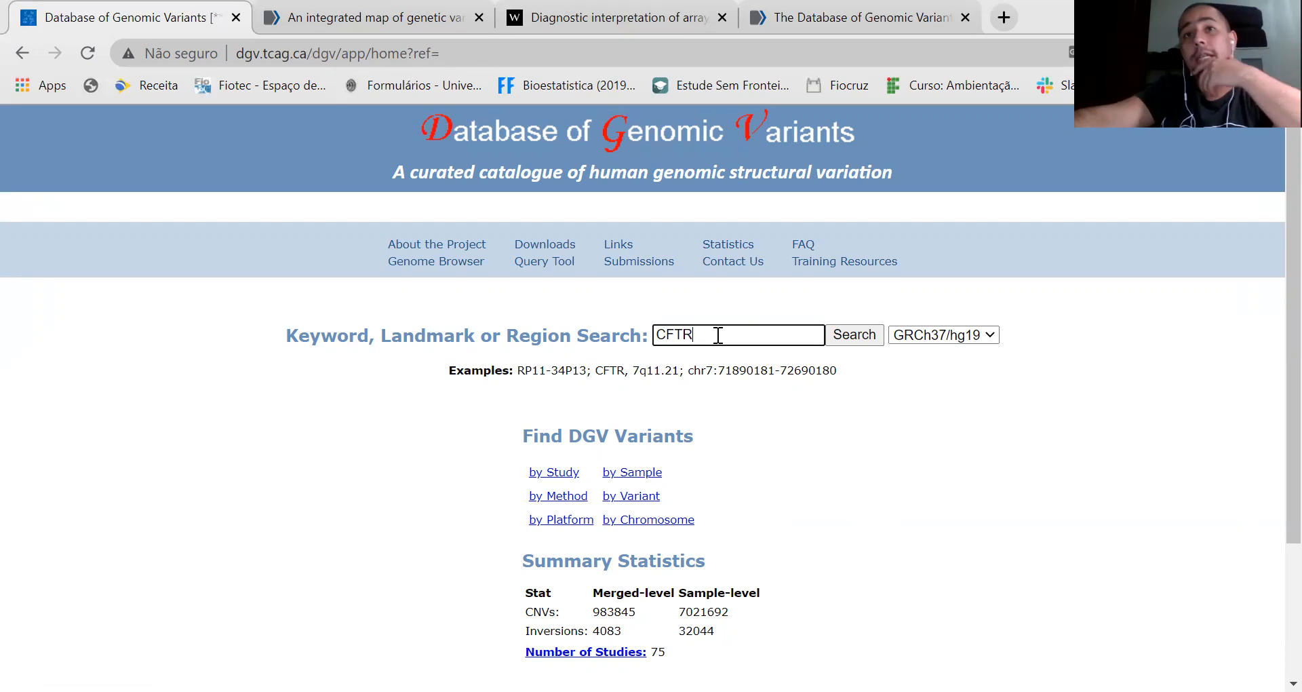
click(848, 339)
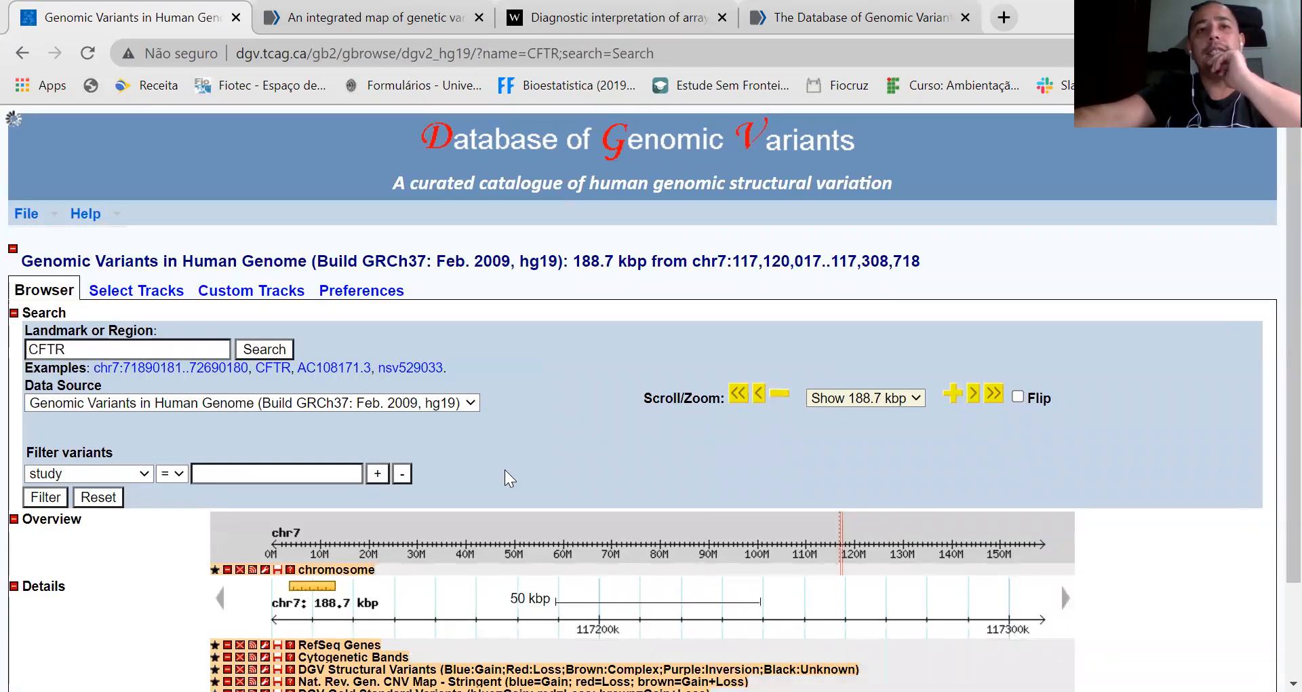
Step: Examine the genome browser view of the CFTR region, including its search and filter options, RefSeq gene, structural variant and OMIM disease gene tracks
scroll(166, 572, down, 2)
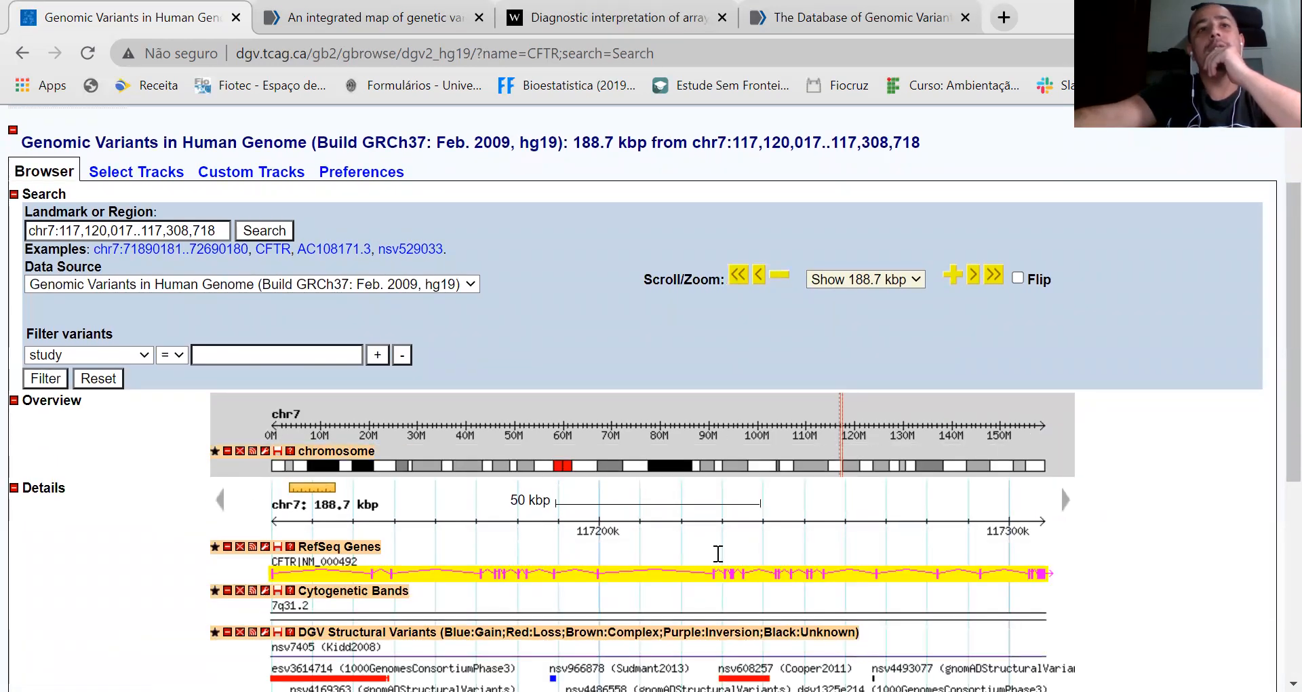
scroll(347, 615, down, 5)
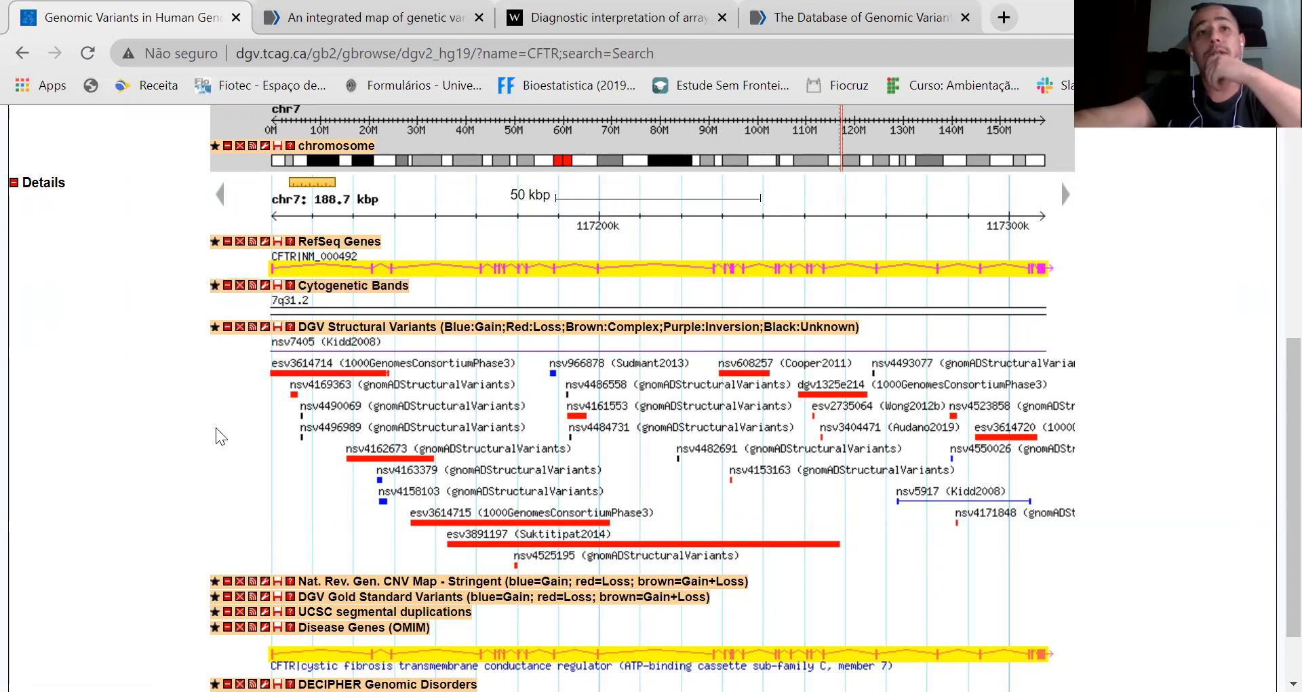
scroll(255, 418, down, 1)
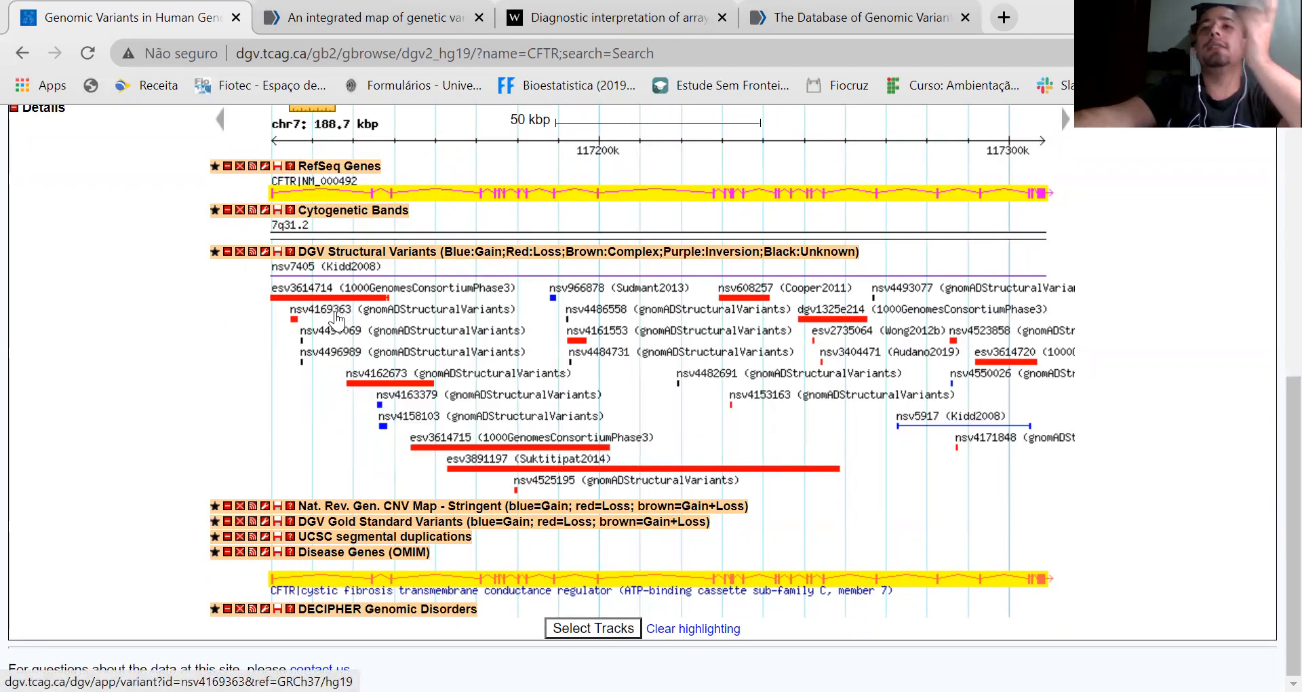
mouse_move(335, 317)
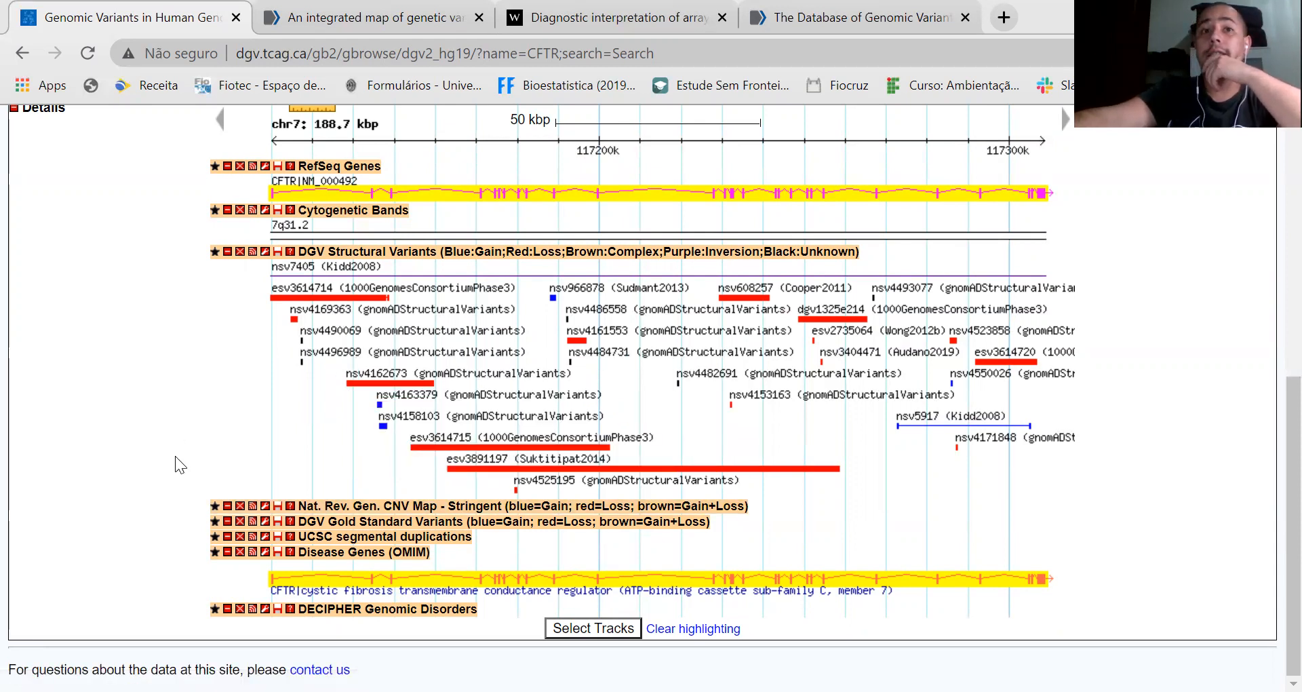
scroll(175, 455, up, 5)
scroll(175, 456, up, 3)
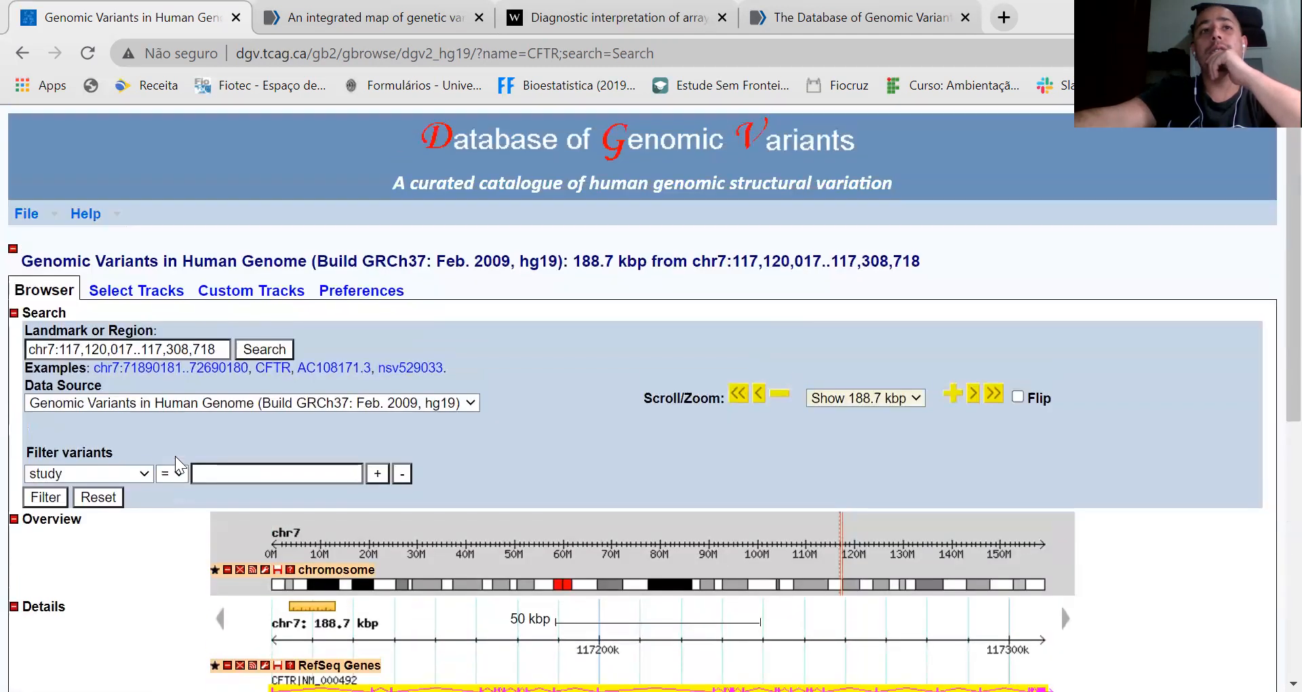
scroll(175, 456, down, 7)
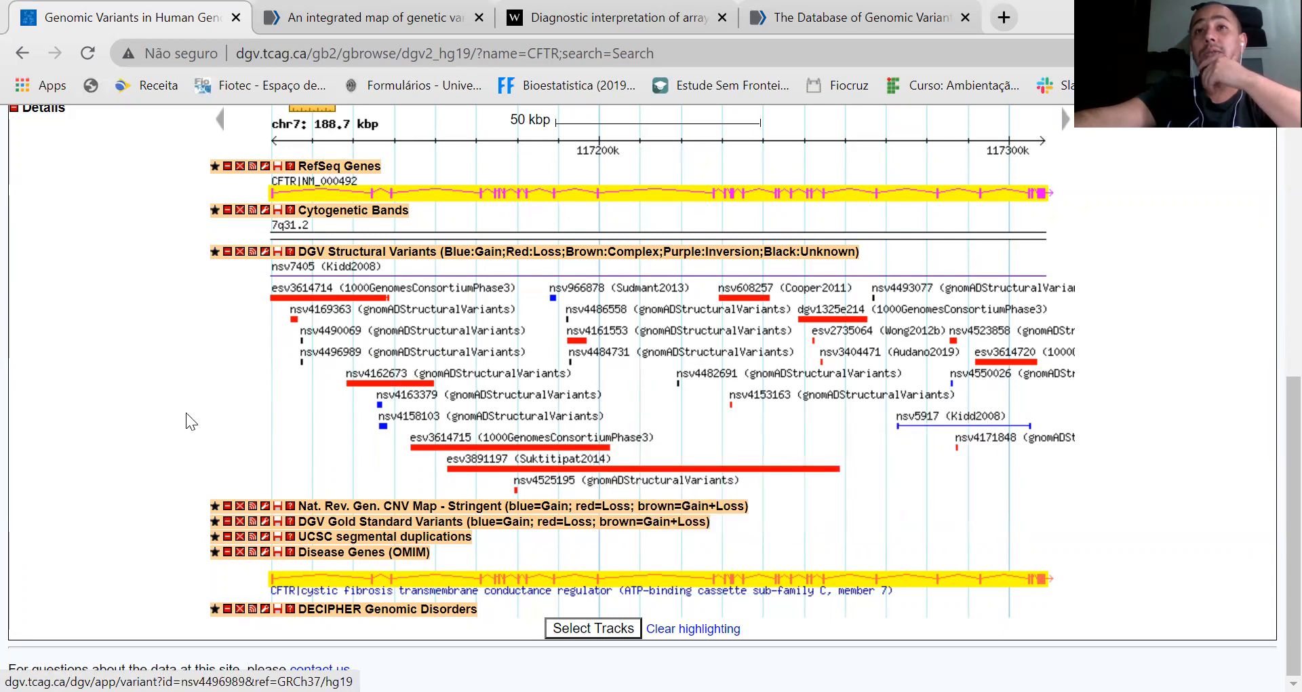
scroll(185, 412, up, 7)
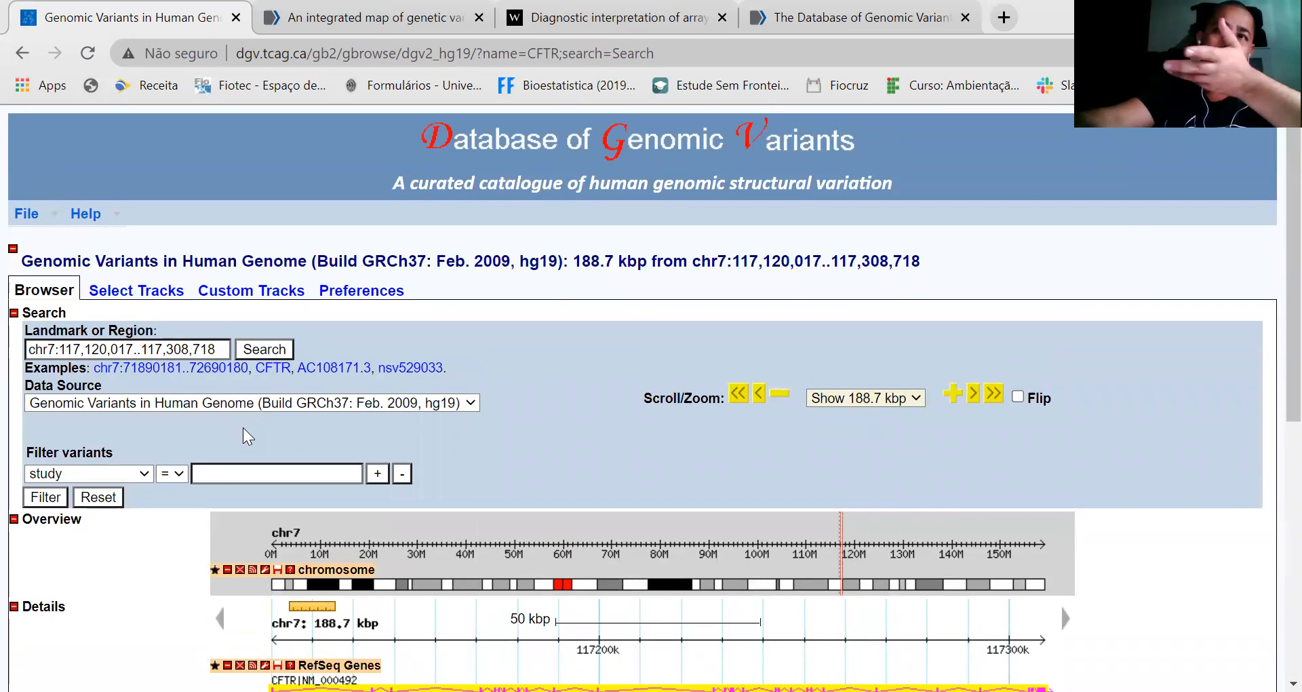
Step: Leave the genome browser and look briefly through the site's Downloads, Query Tool, Submissions and Training Resources pages
click(563, 161)
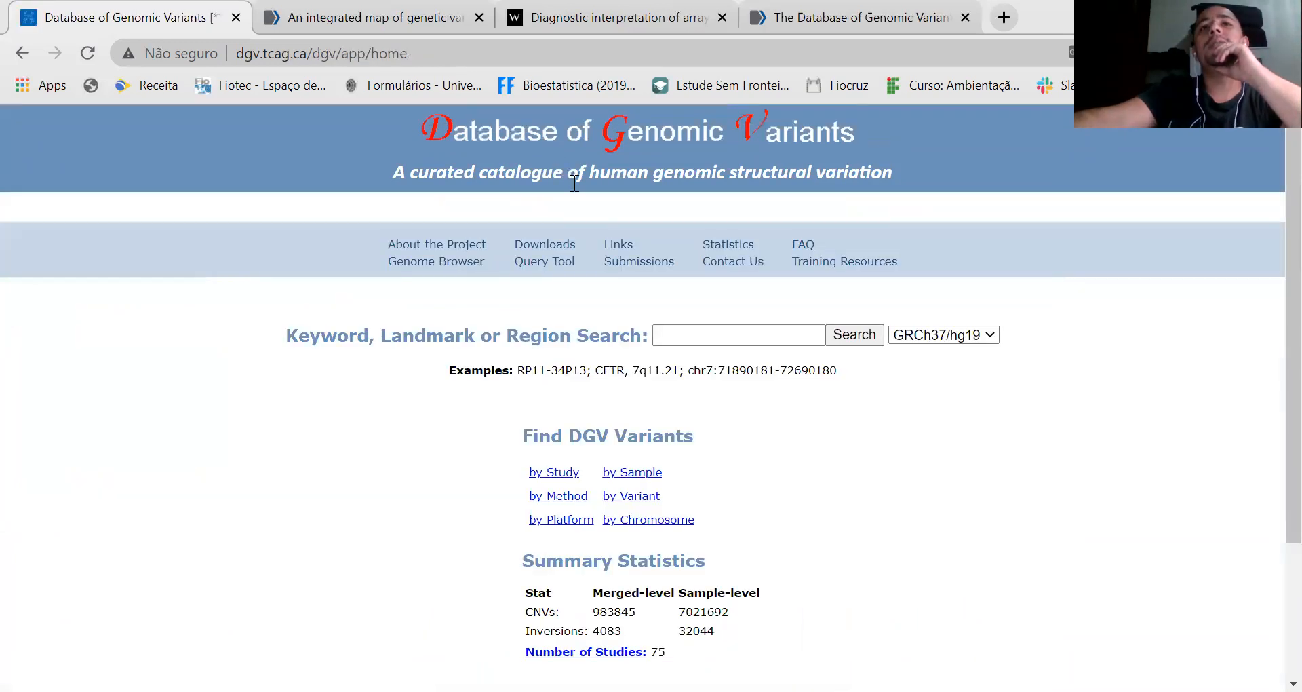
click(546, 245)
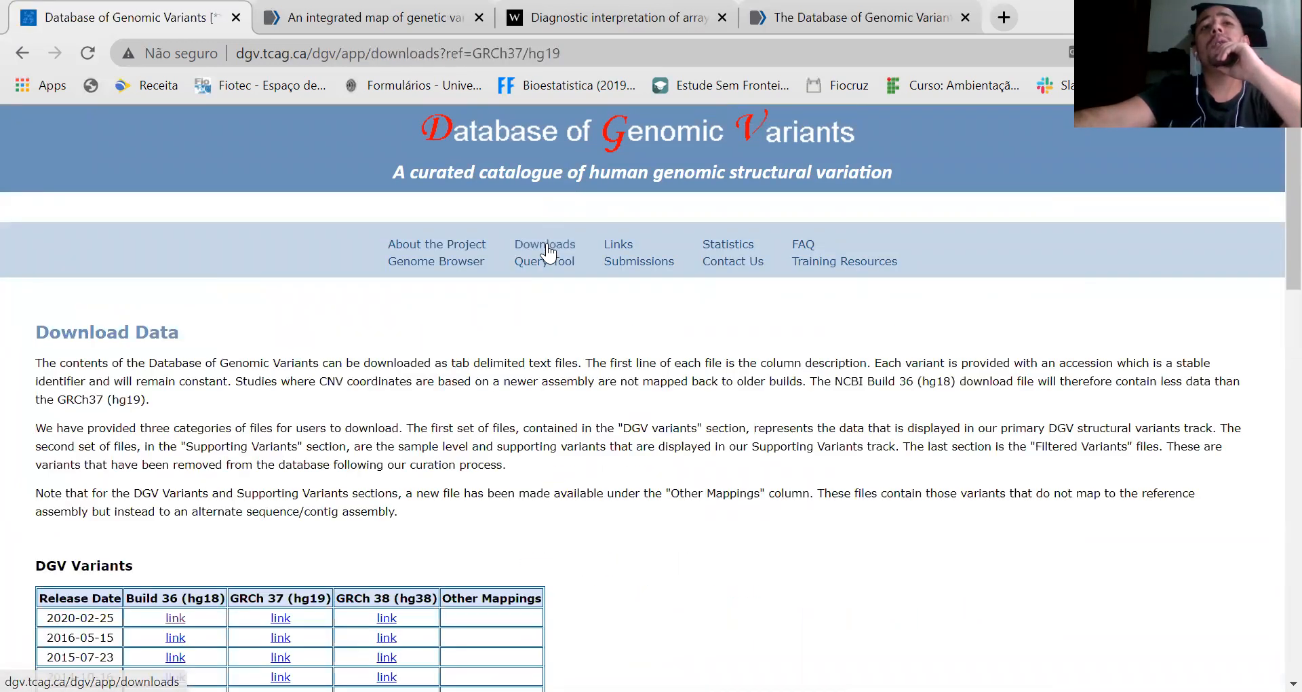
click(568, 262)
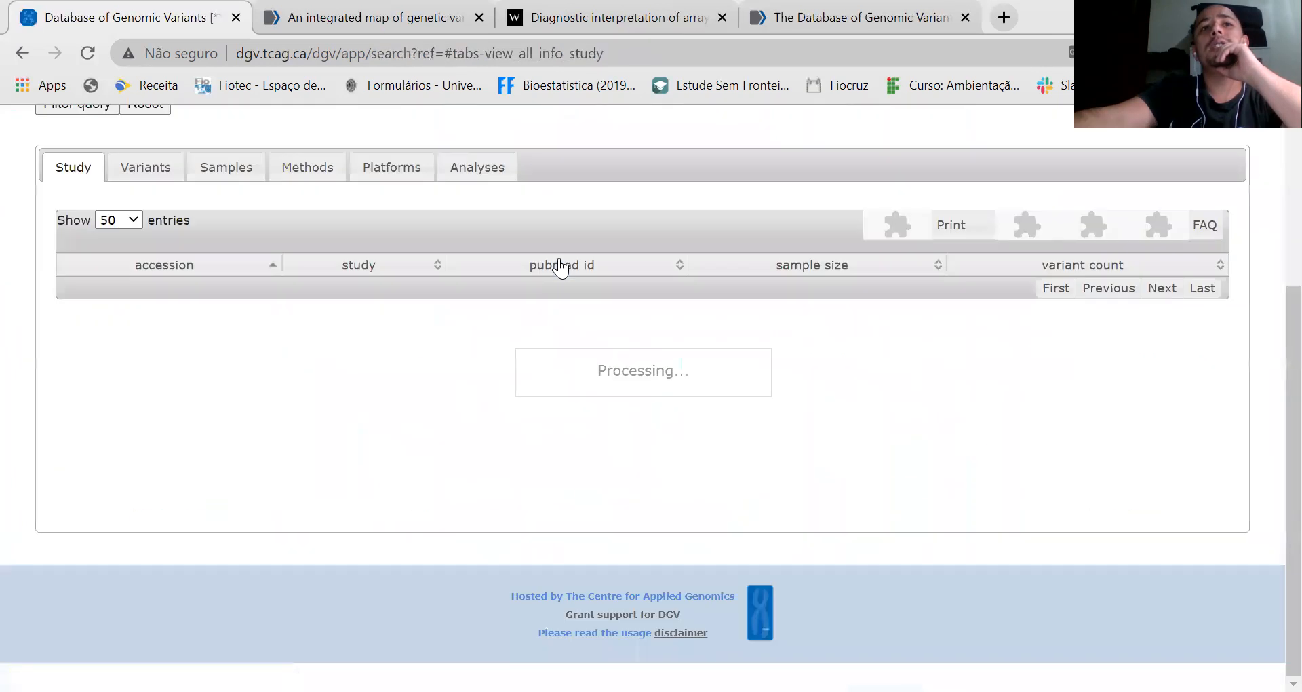
scroll(554, 259, up, 4)
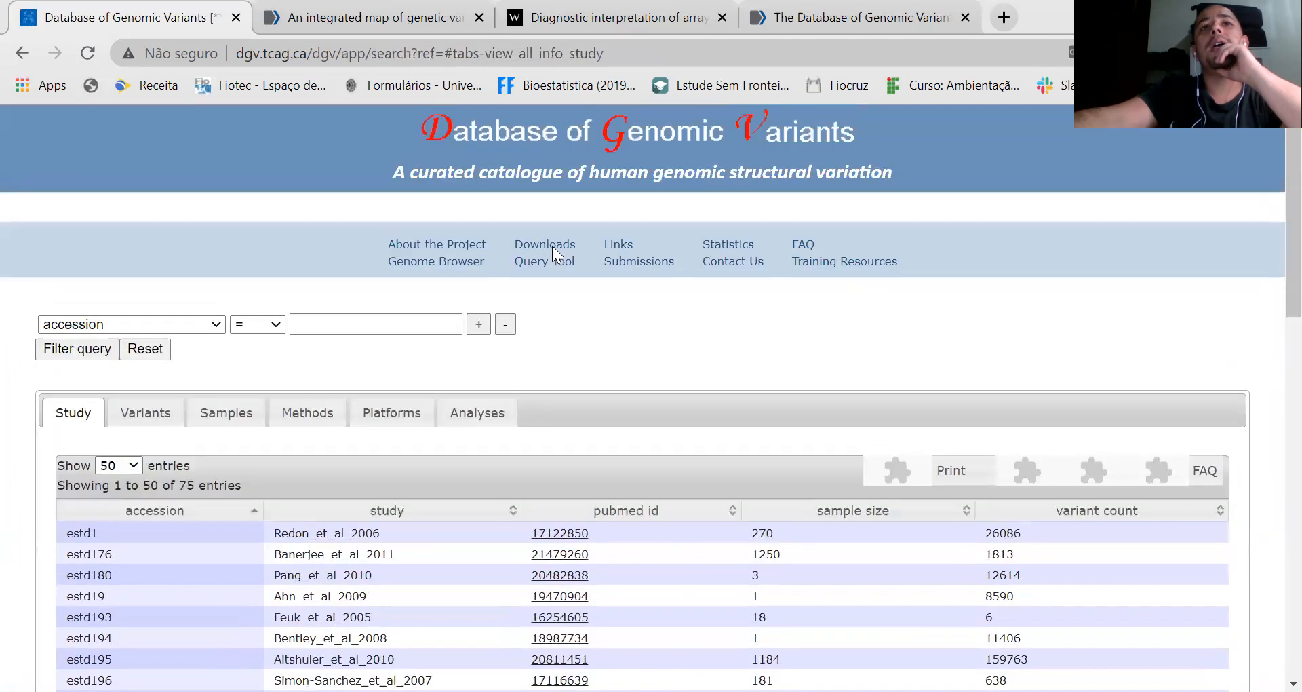
click(619, 253)
click(643, 264)
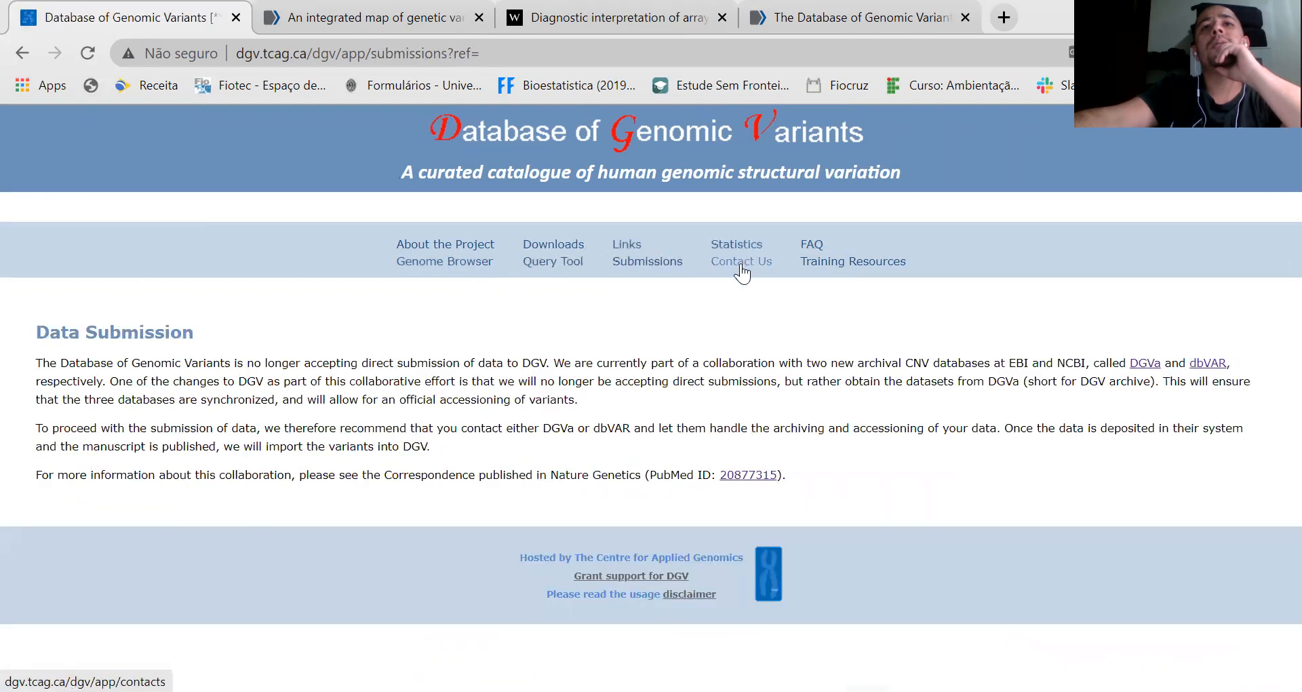
click(807, 267)
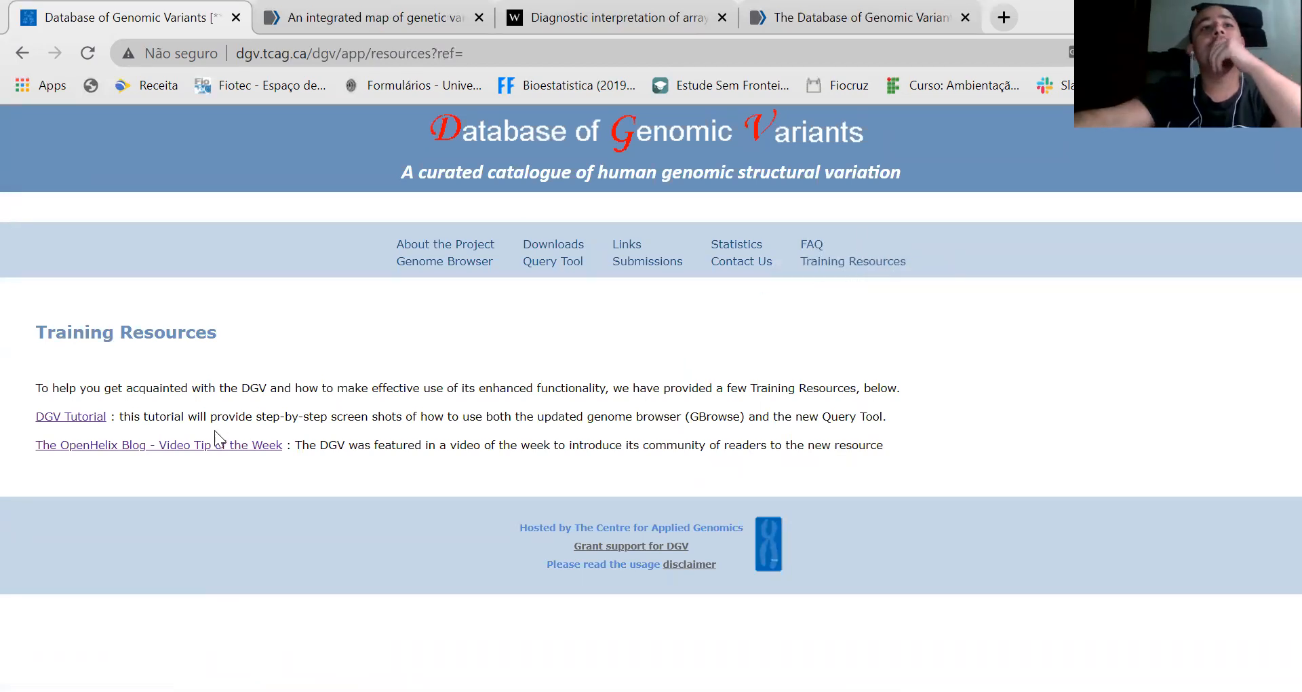
Step: Open the DGV Tutorial and read its introductory slides, from About the Database through Points of Entry into the Database
click(75, 424)
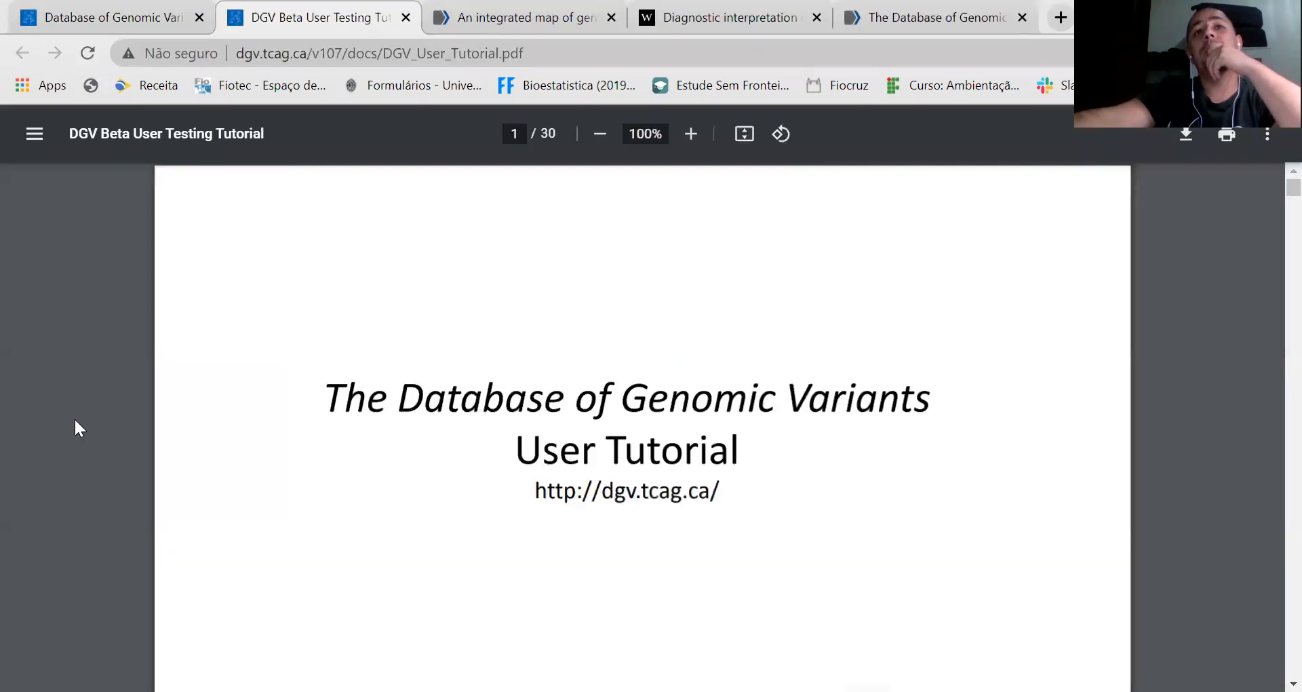
scroll(381, 420, down, 15)
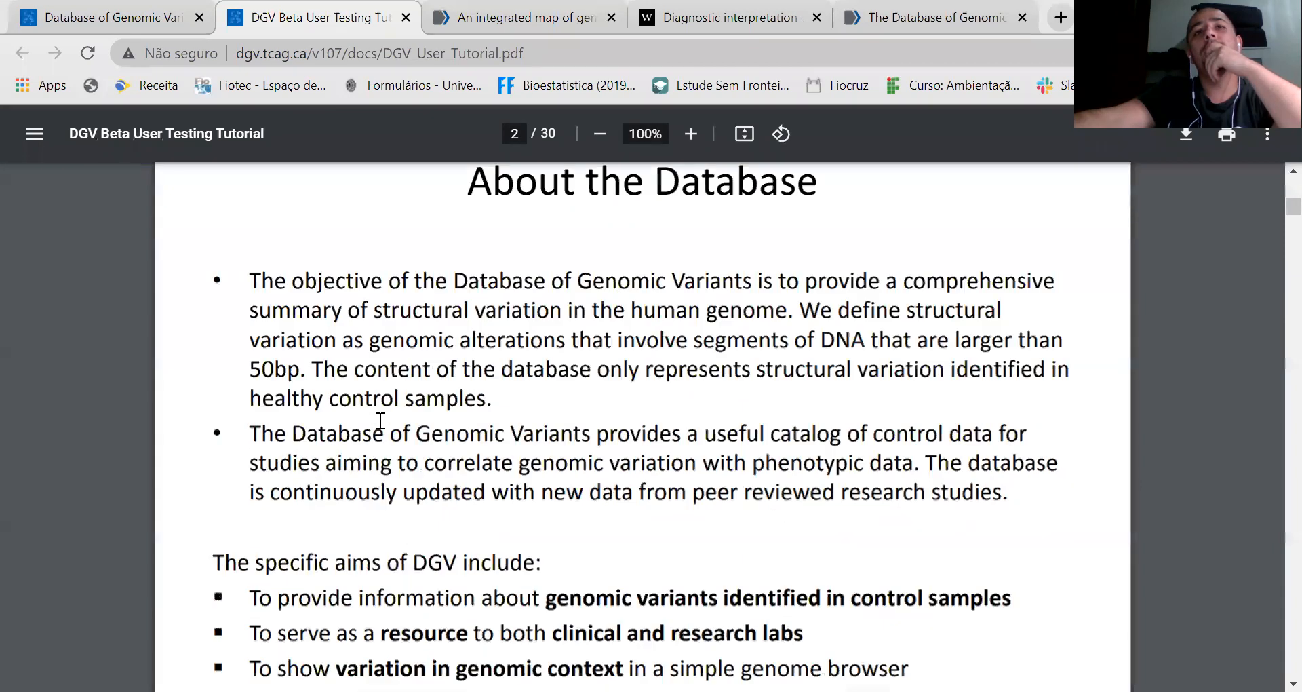
scroll(381, 421, down, 15)
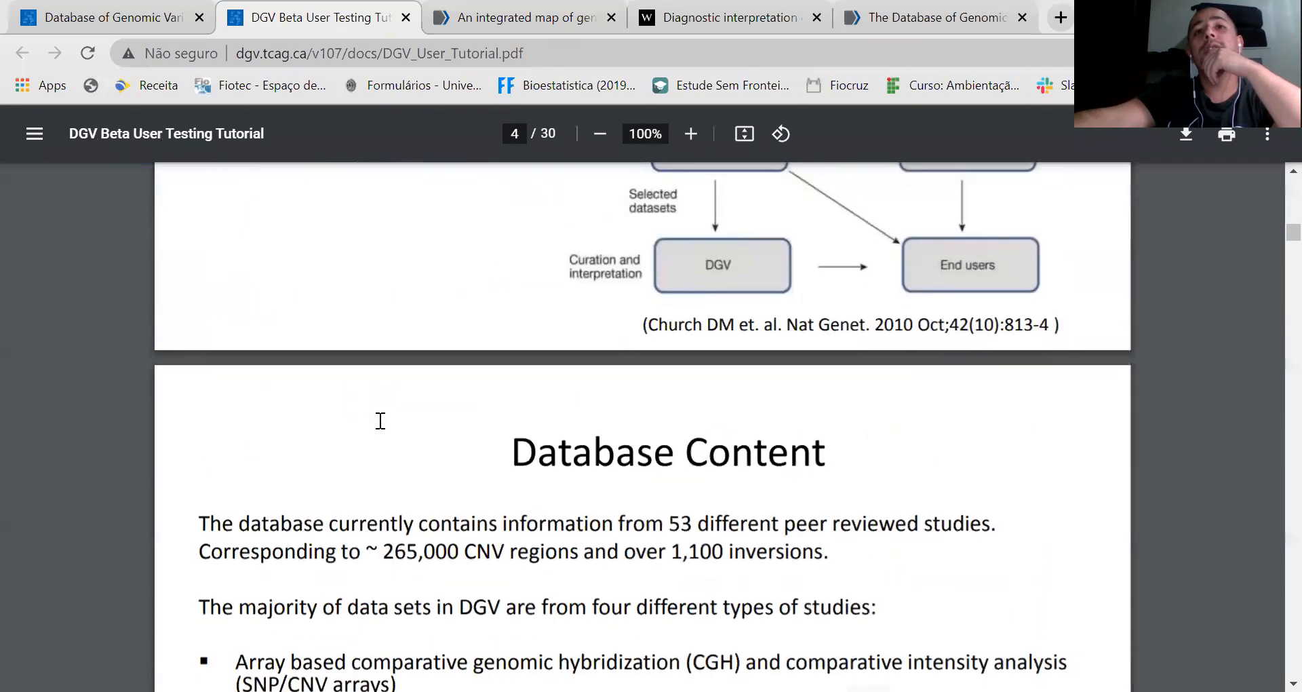
scroll(380, 421, down, 10)
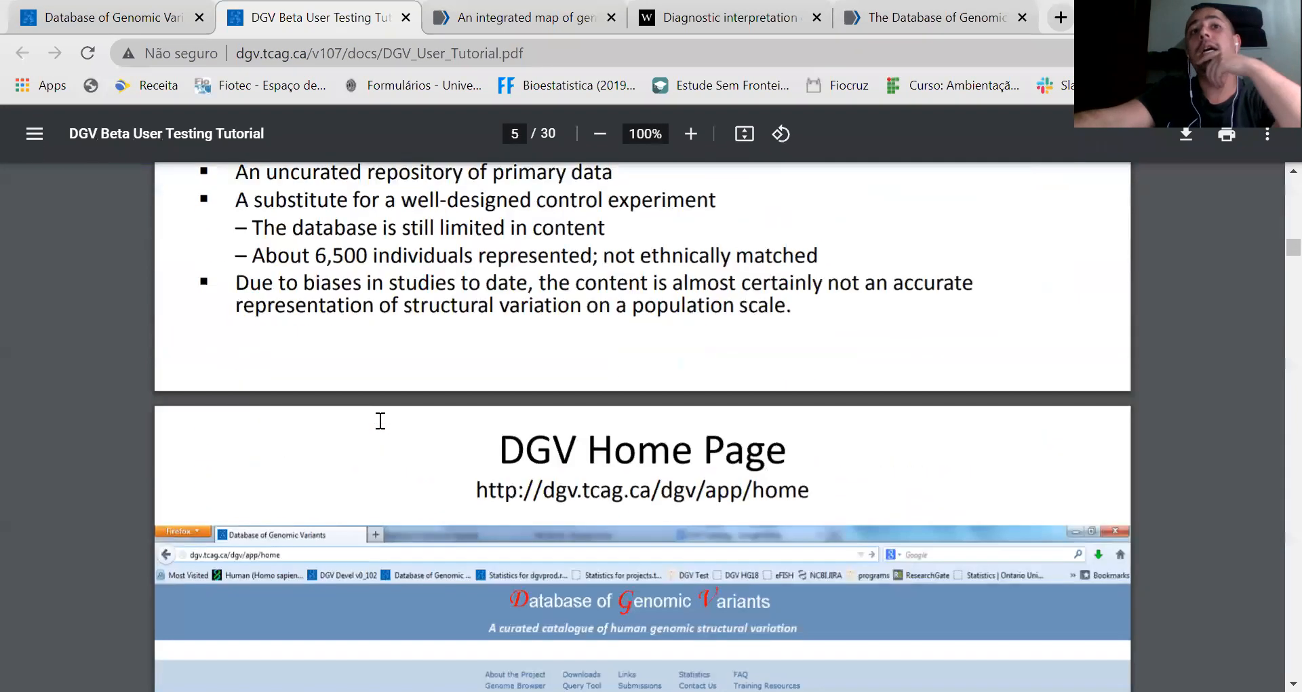
scroll(380, 420, down, 5)
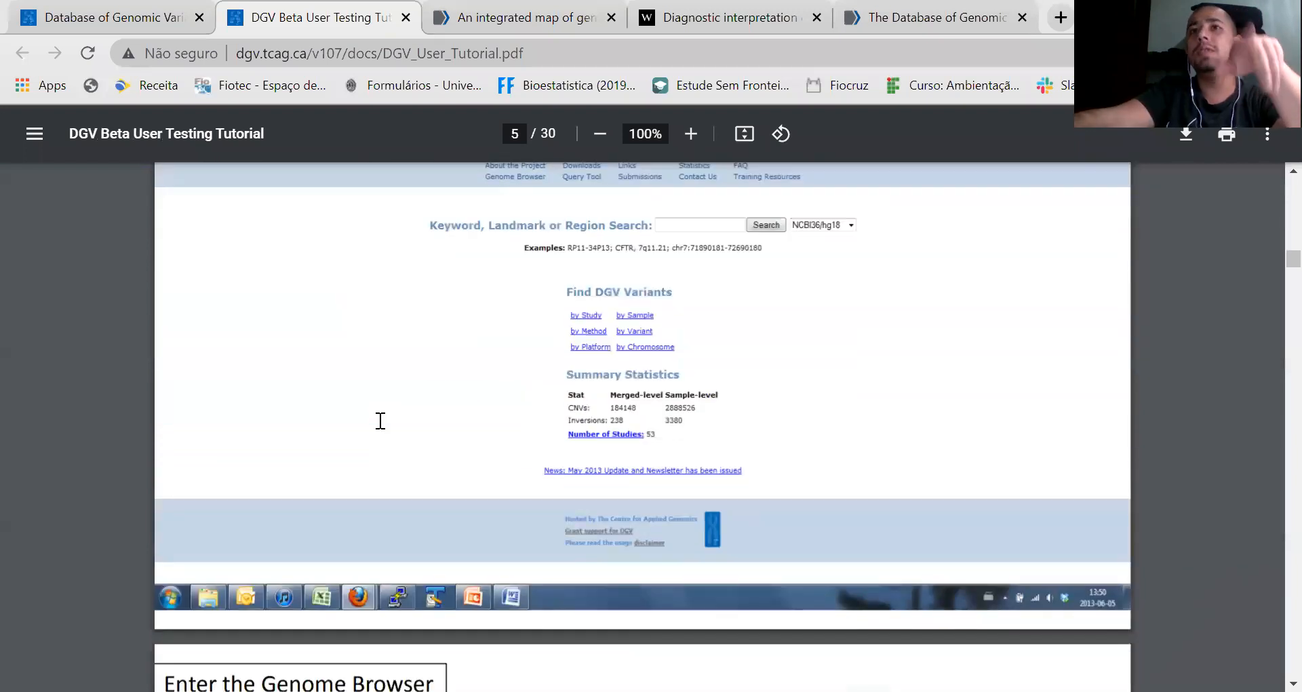
scroll(380, 419, down, 3)
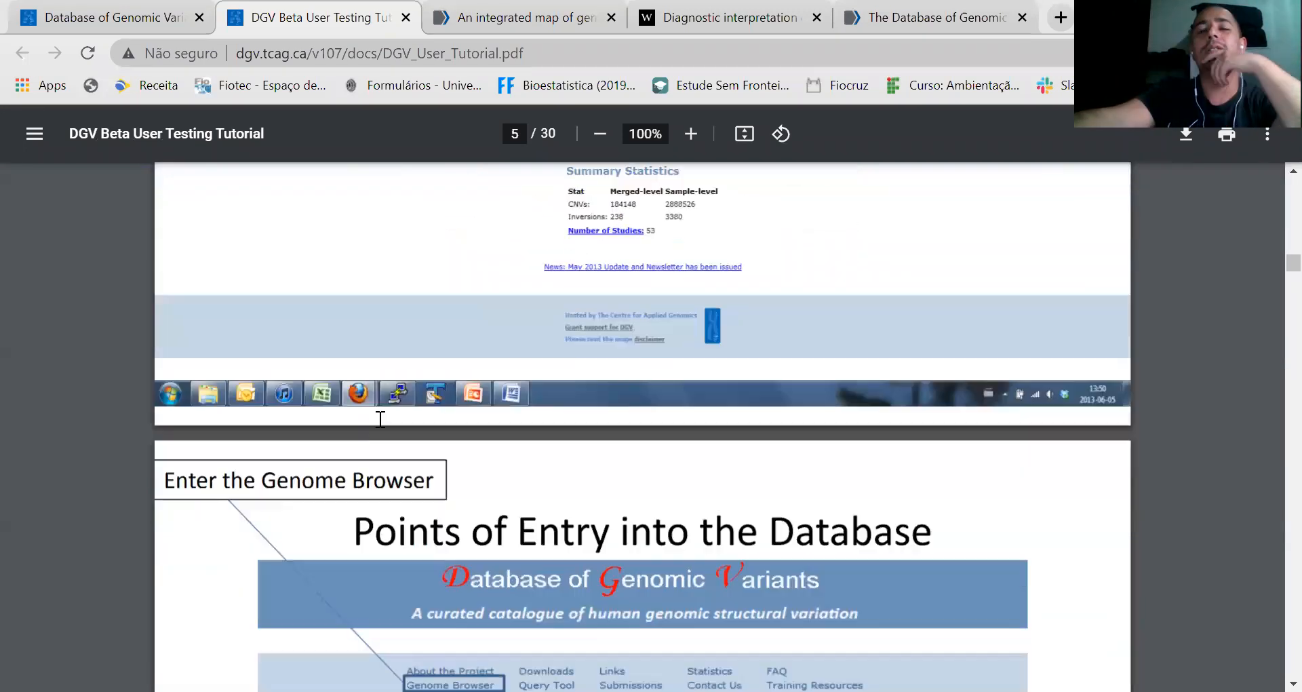
scroll(381, 419, down, 6)
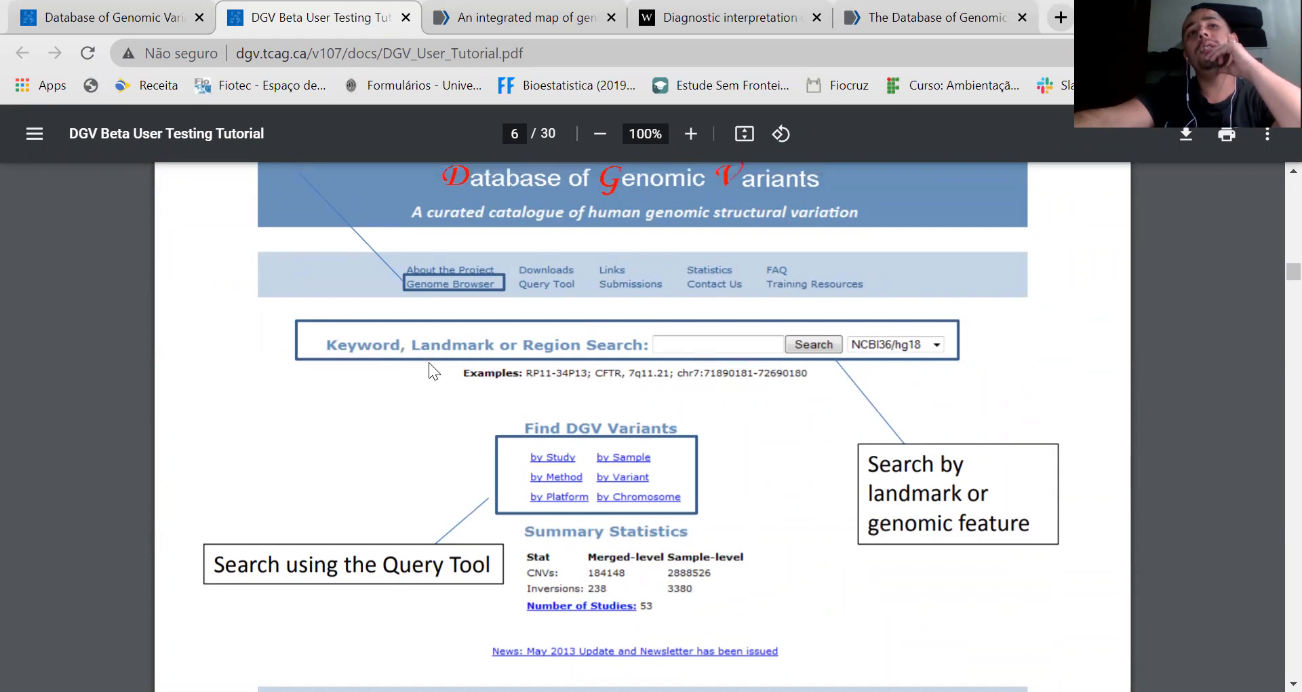
scroll(429, 362, up, 3)
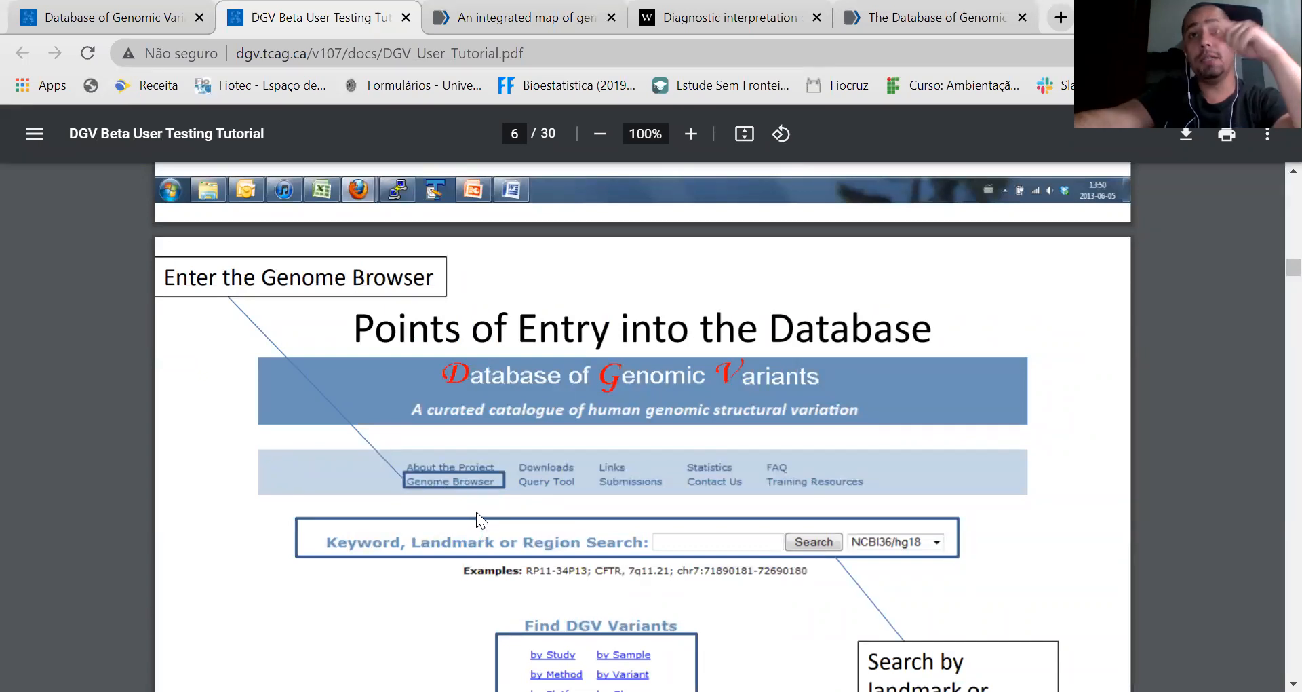
Step: Read the tutorial's Genome Browser slides on filtering variants, zooming to a region, selecting tracks and browser options
scroll(476, 511, down, 6)
scroll(476, 509, down, 12)
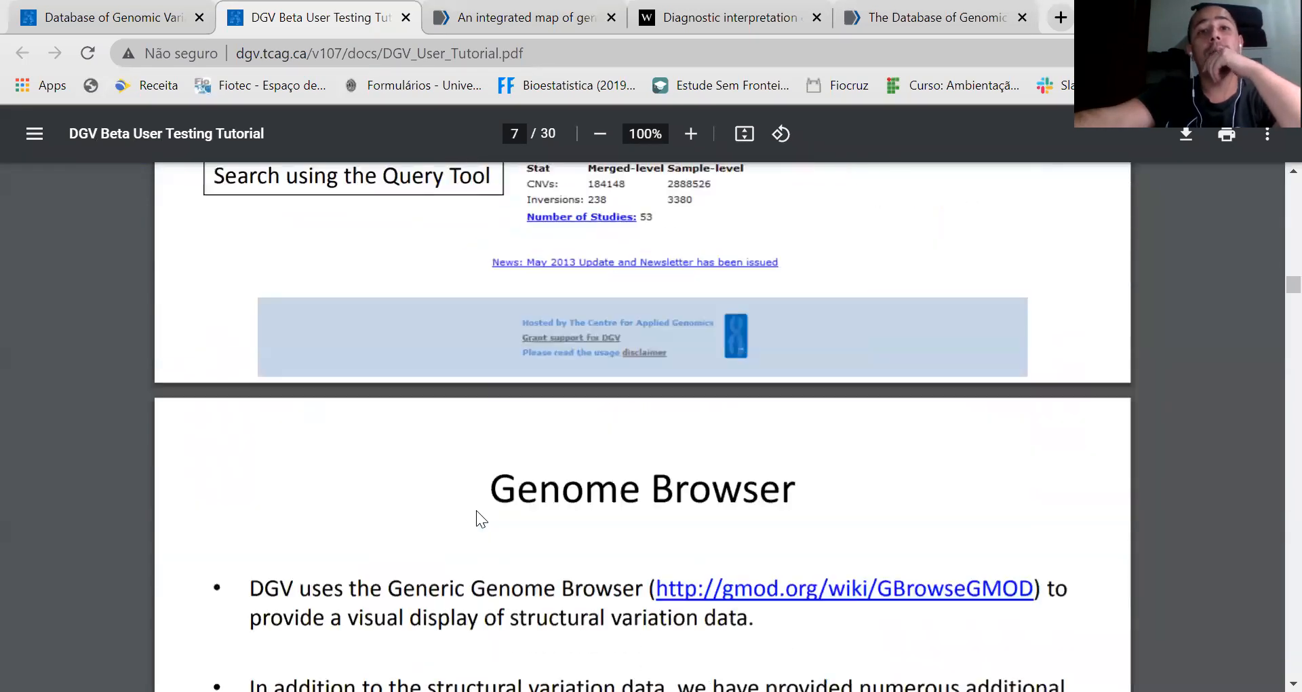
scroll(478, 509, down, 6)
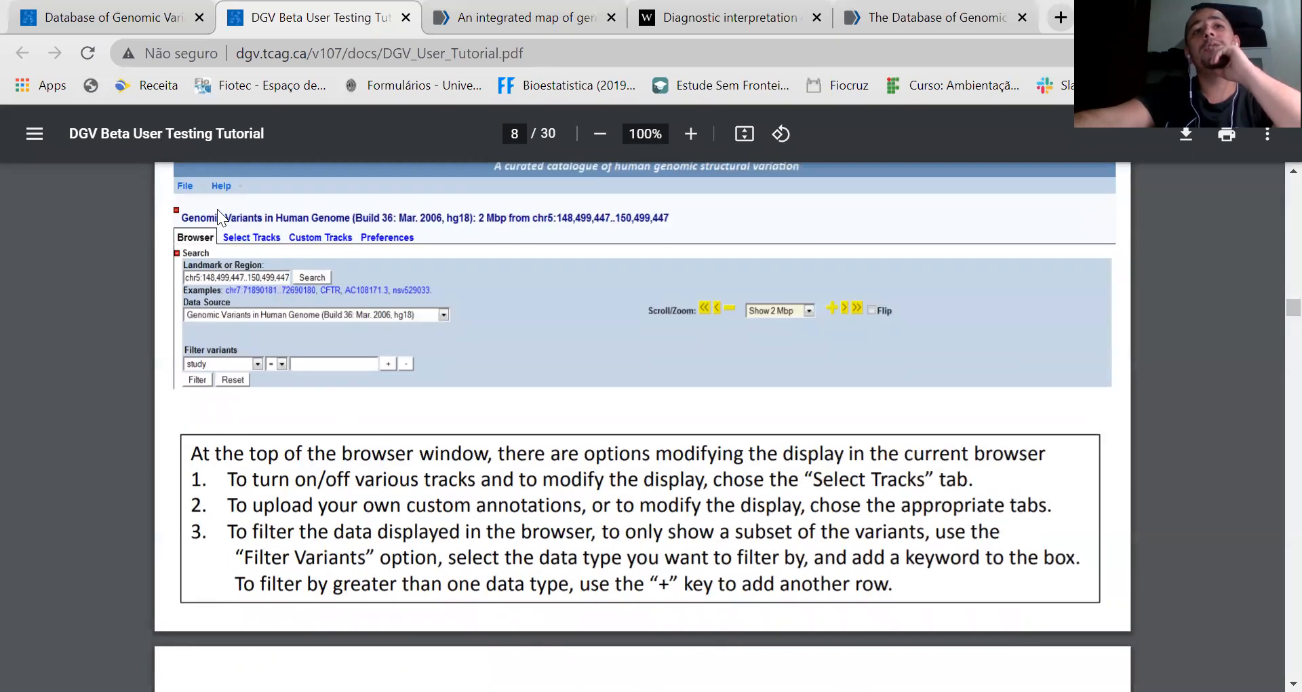
scroll(615, 506, down, 14)
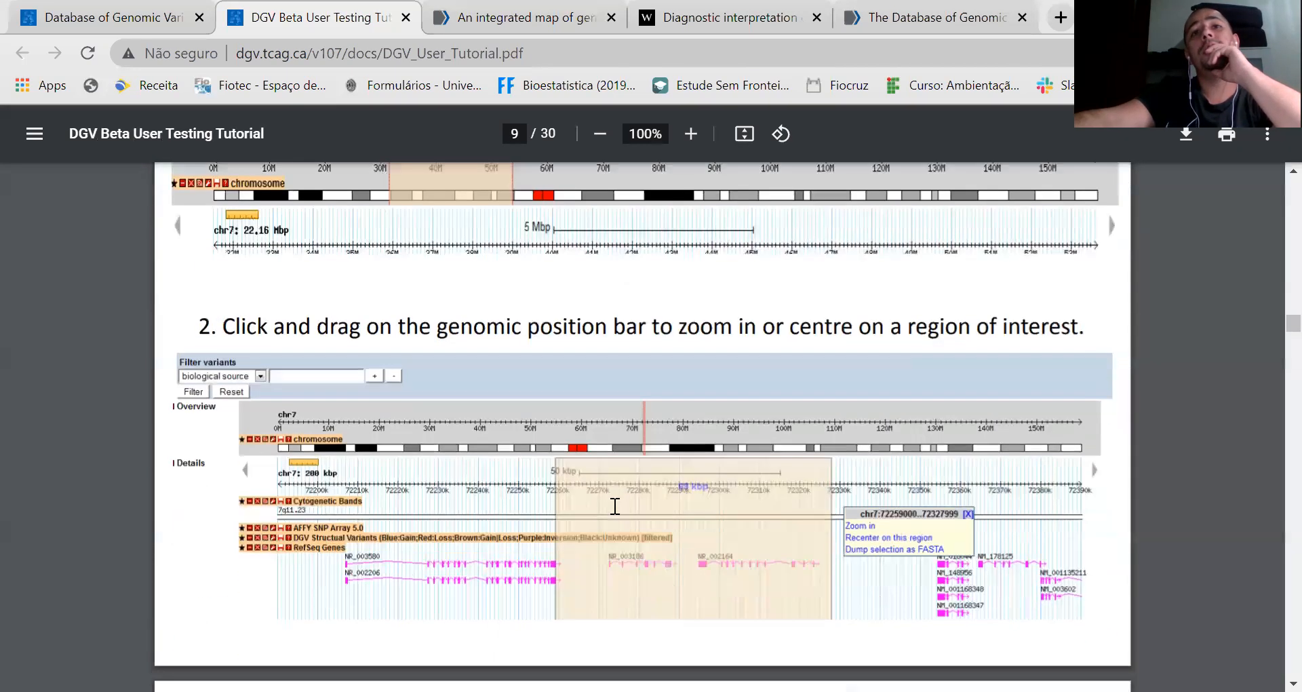
scroll(569, 502, down, 20)
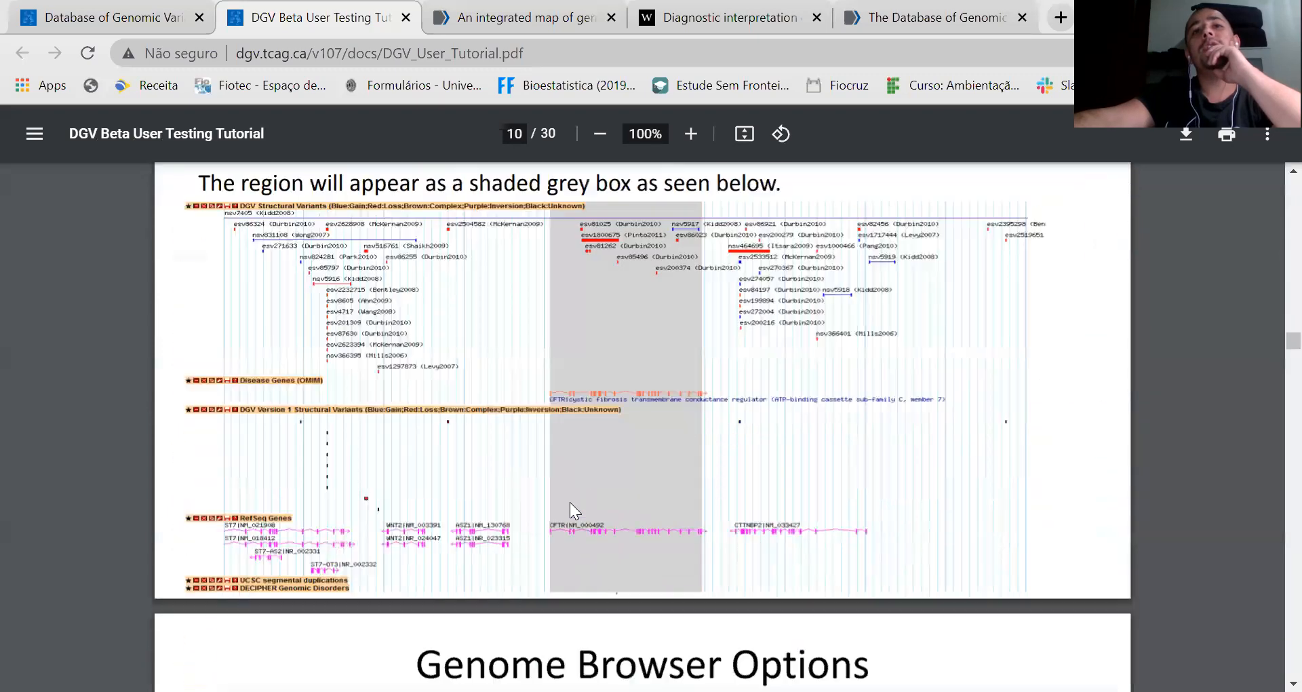
scroll(570, 502, down, 20)
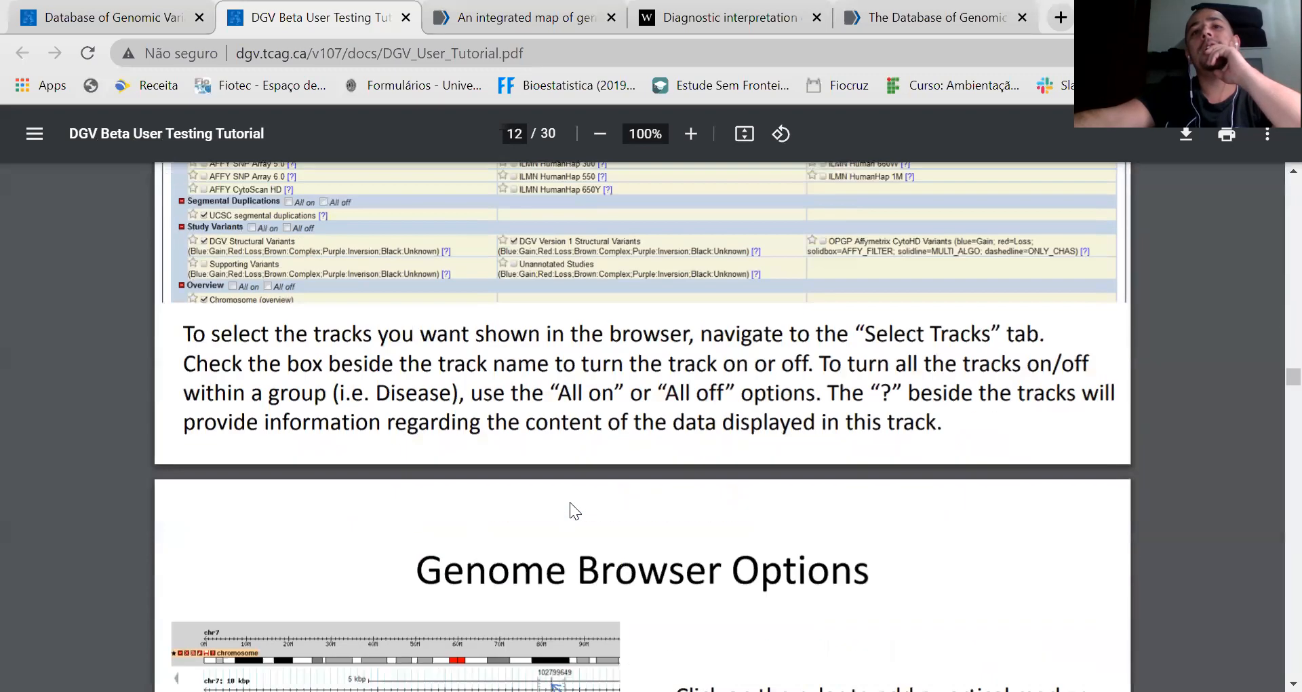
scroll(568, 498, down, 6)
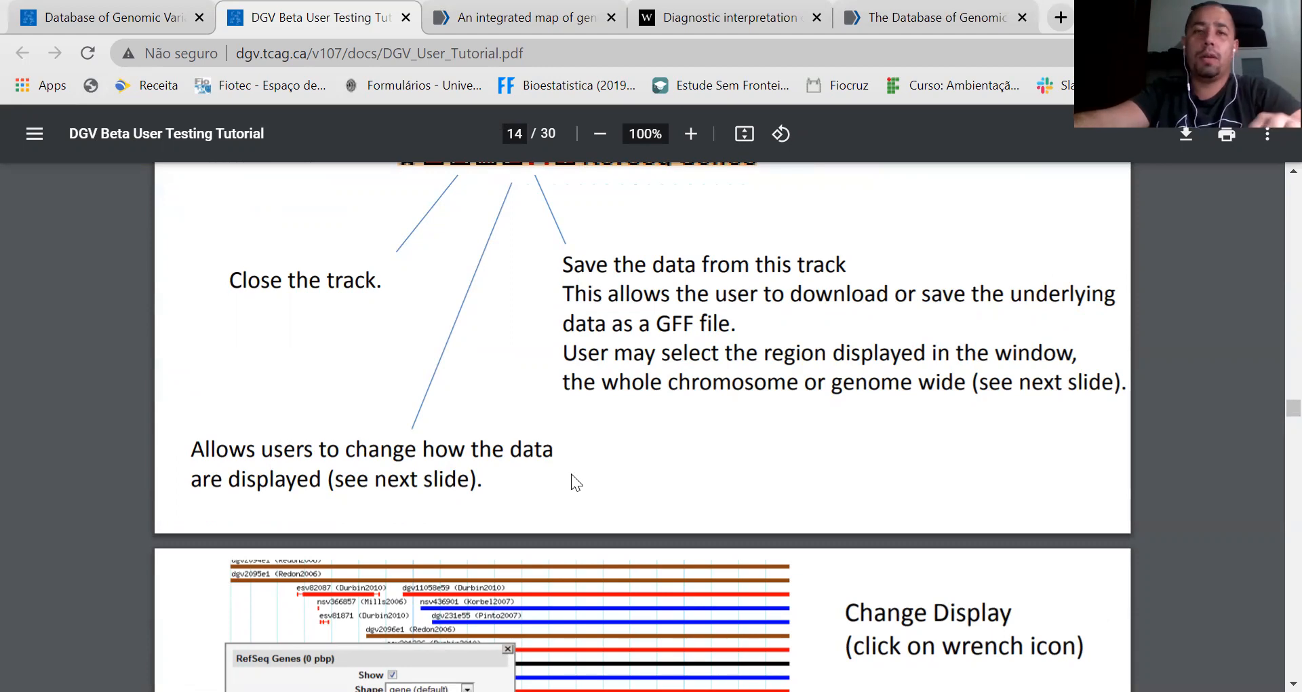
Step: Skim the tutorial's slides on DGV variant types and the Query Tool, and return to the database's home page
scroll(571, 473, down, 20)
scroll(571, 473, down, 17)
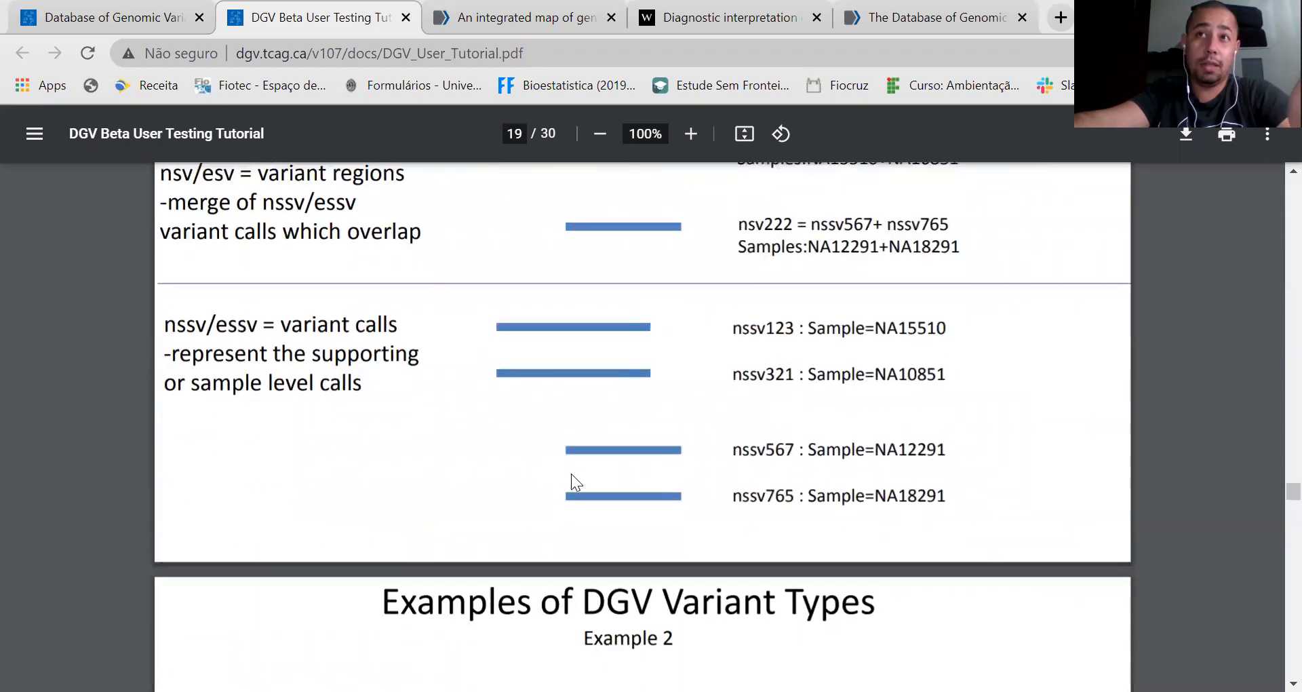
scroll(571, 474, down, 5)
scroll(571, 473, down, 20)
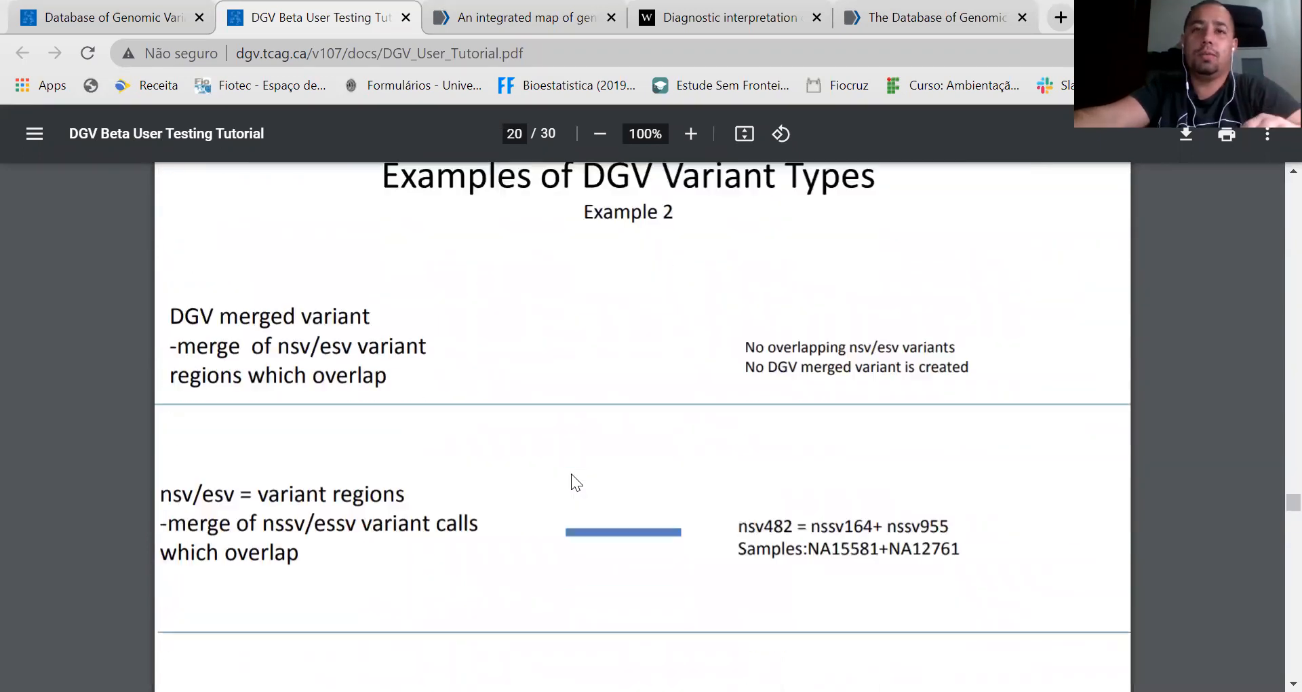
scroll(571, 471, down, 20)
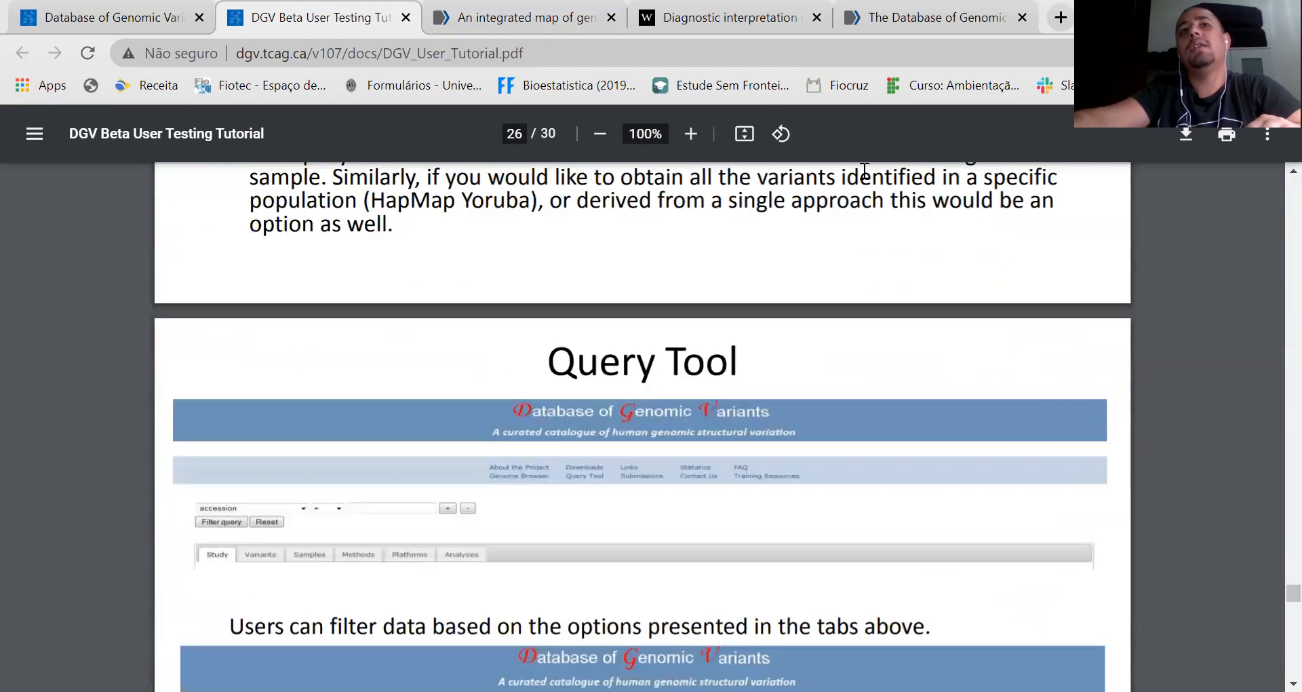
click(112, 15)
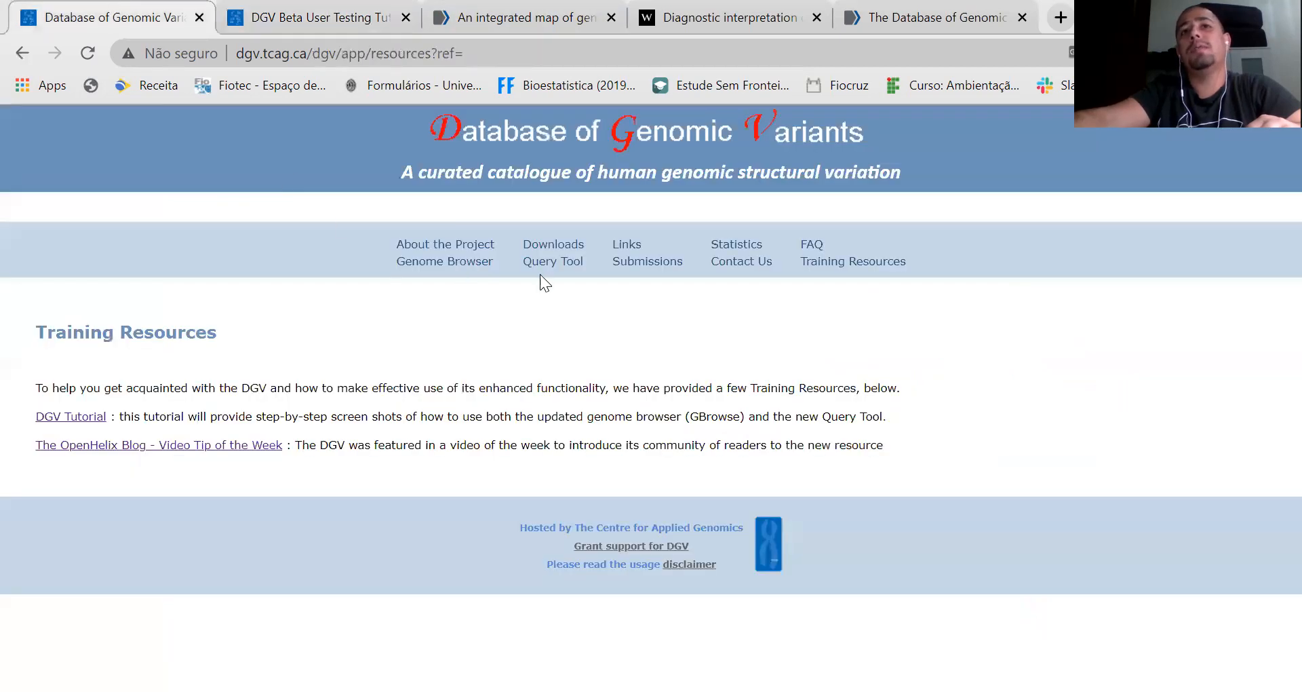
click(600, 132)
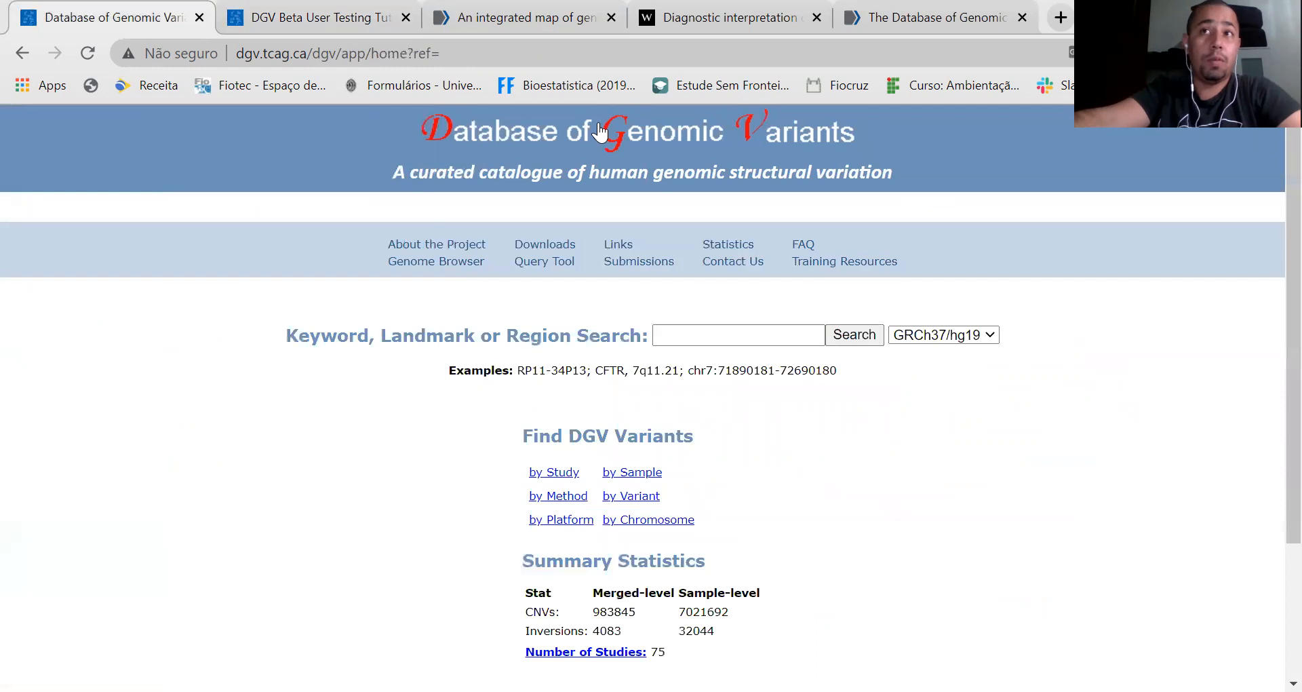